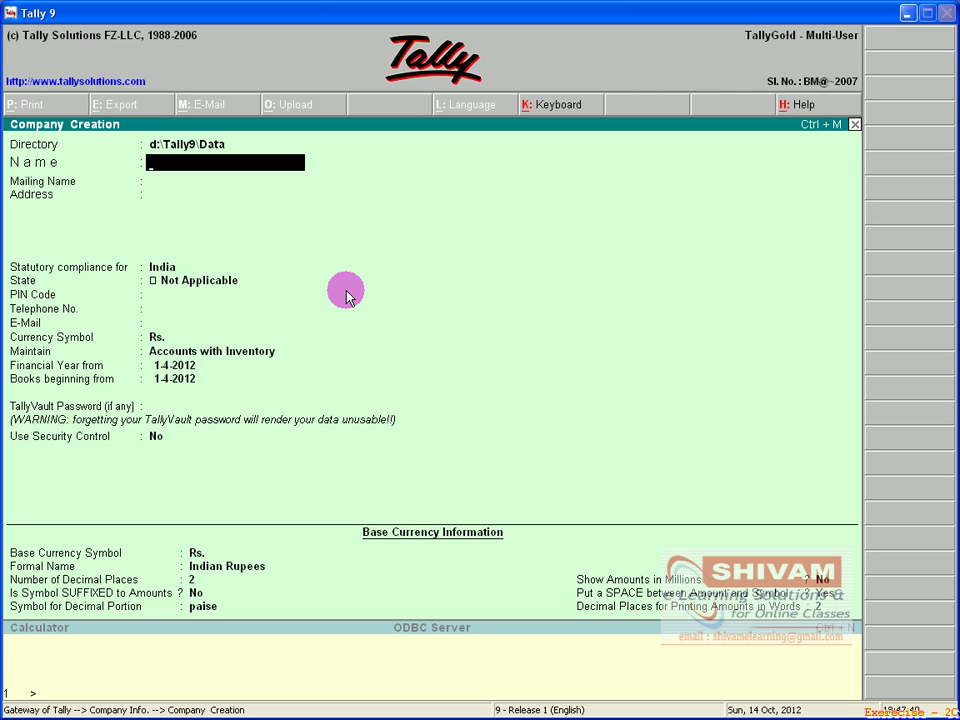
Create a company named "Work for Stock Items 3", accepting the default settings for everything else.
type("Work for Stock")
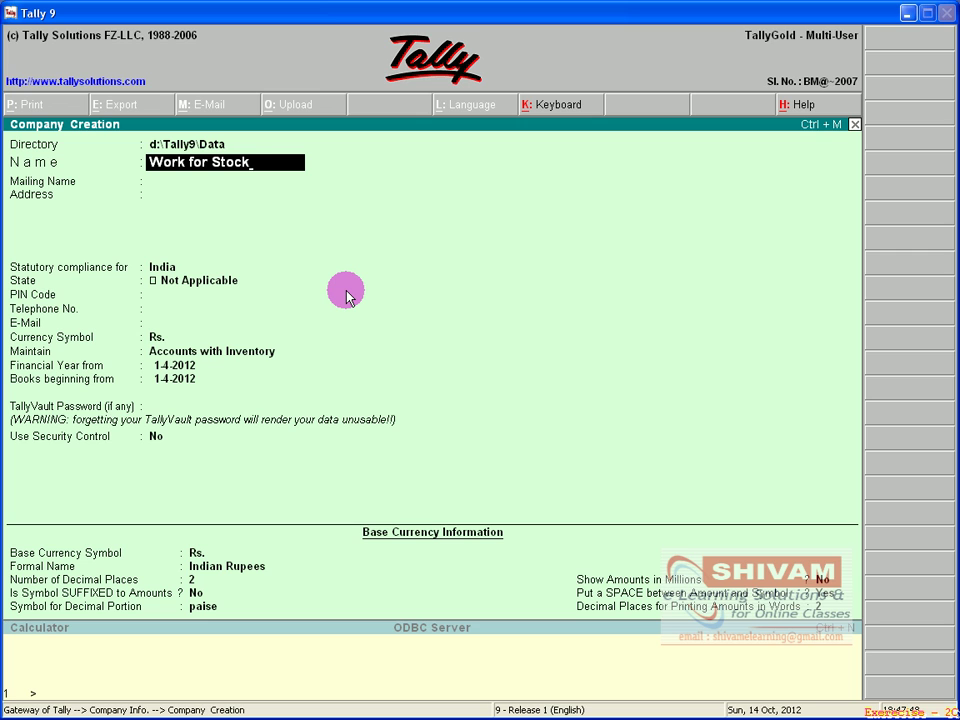
type(" Items 3")
key("ctrl+a")
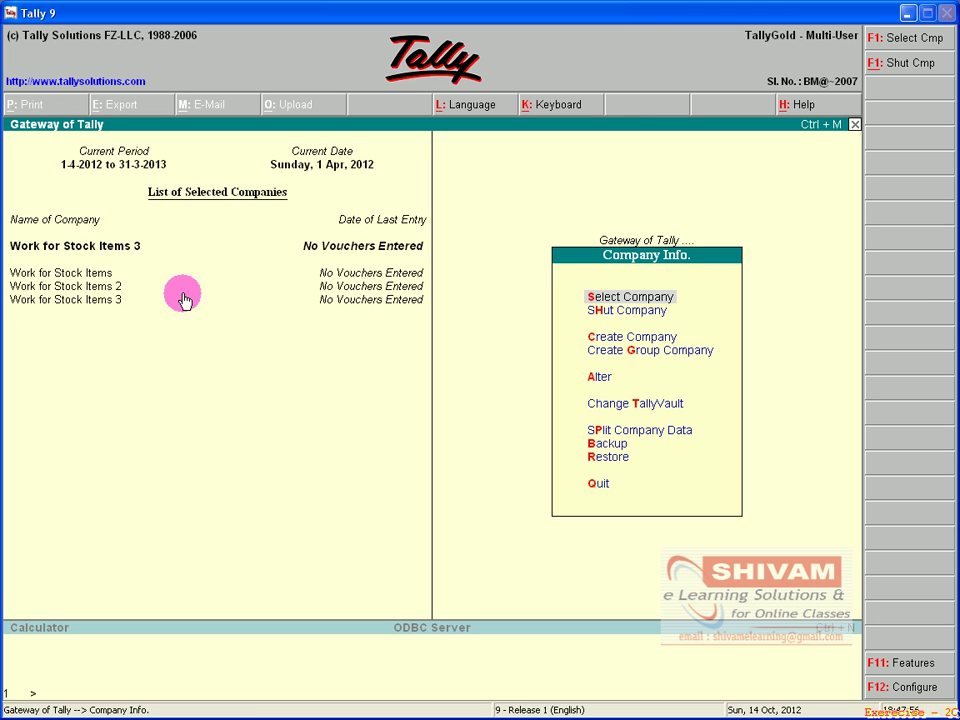
Create a simple unit of measure with symbol Nos, formal name Numbers and 0 decimal places.
left_click(652, 240)
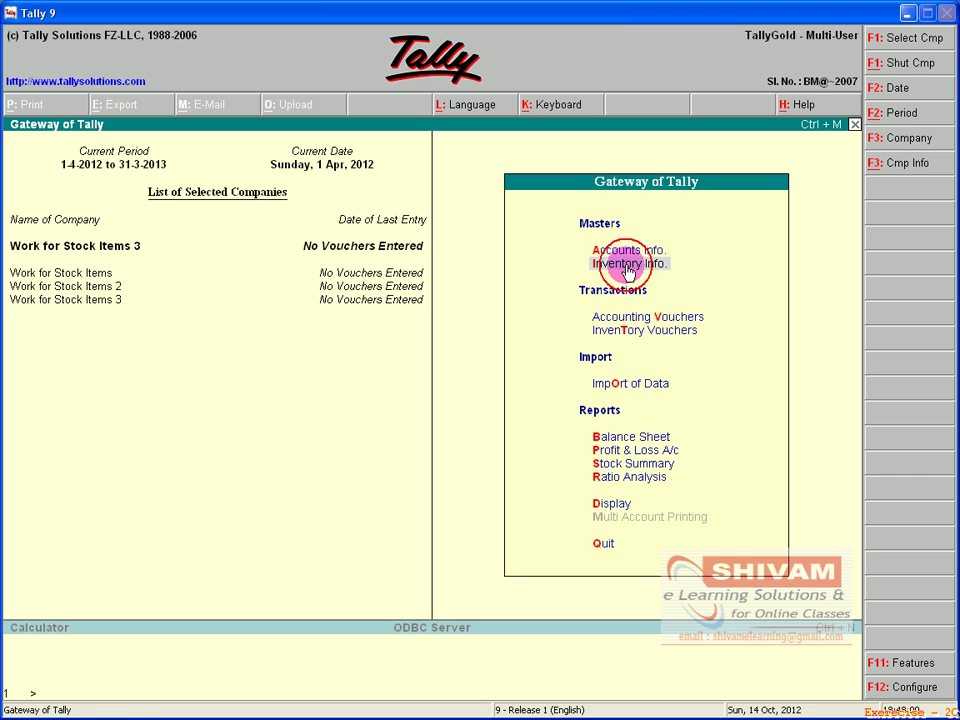
left_click(628, 265)
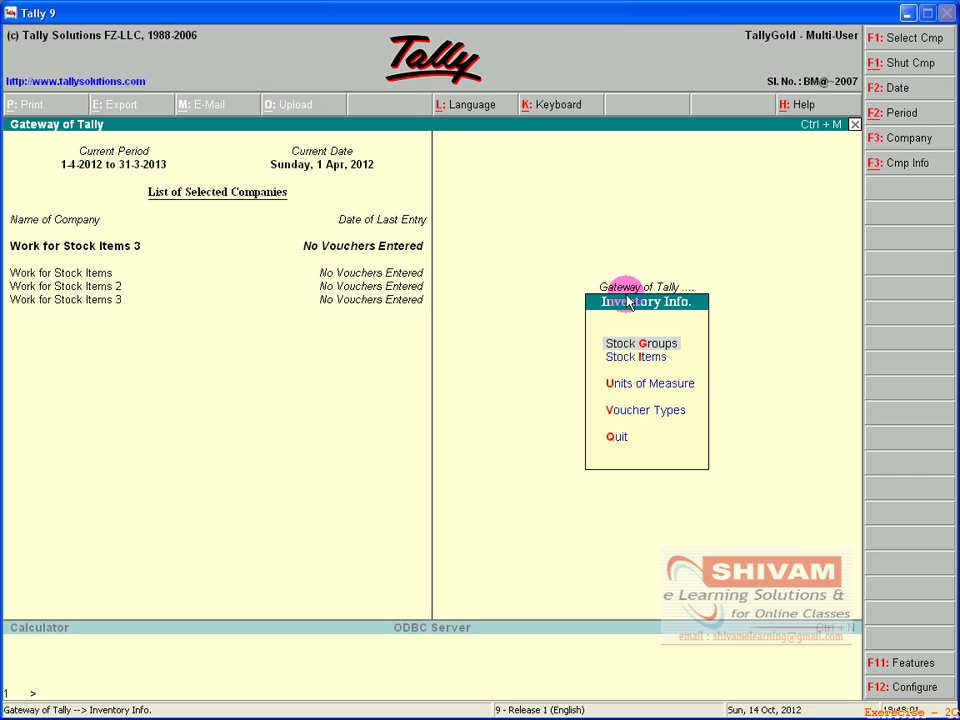
left_click(621, 387)
left_click(639, 361)
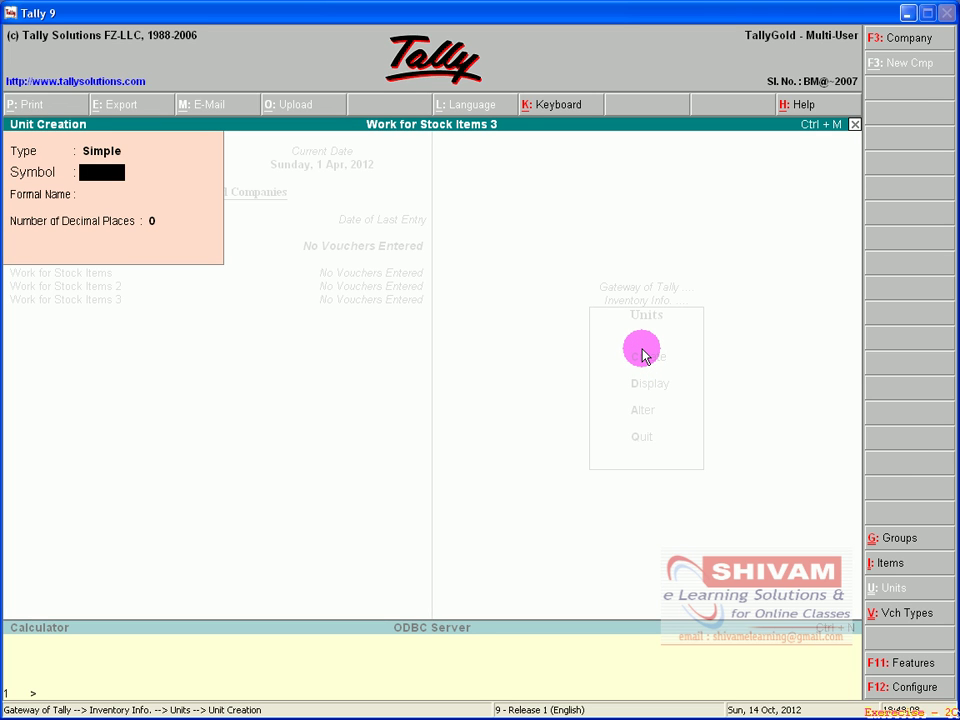
type("Nu")
key("BackSpace")
type("os")
key("Return")
type("N")
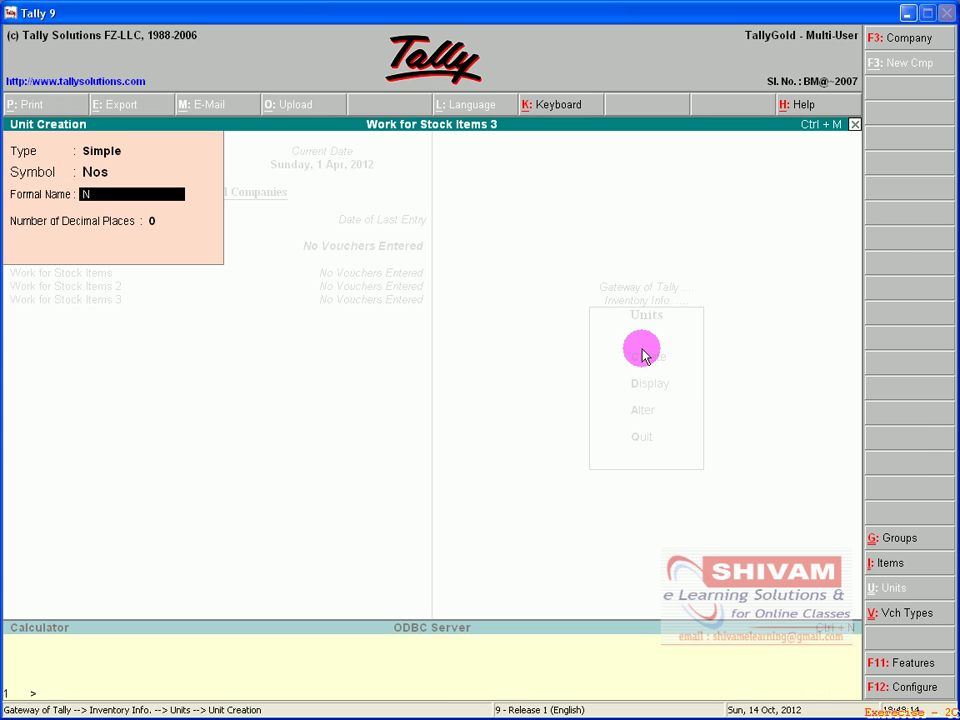
type("umbers")
key("Return")
key("Return")
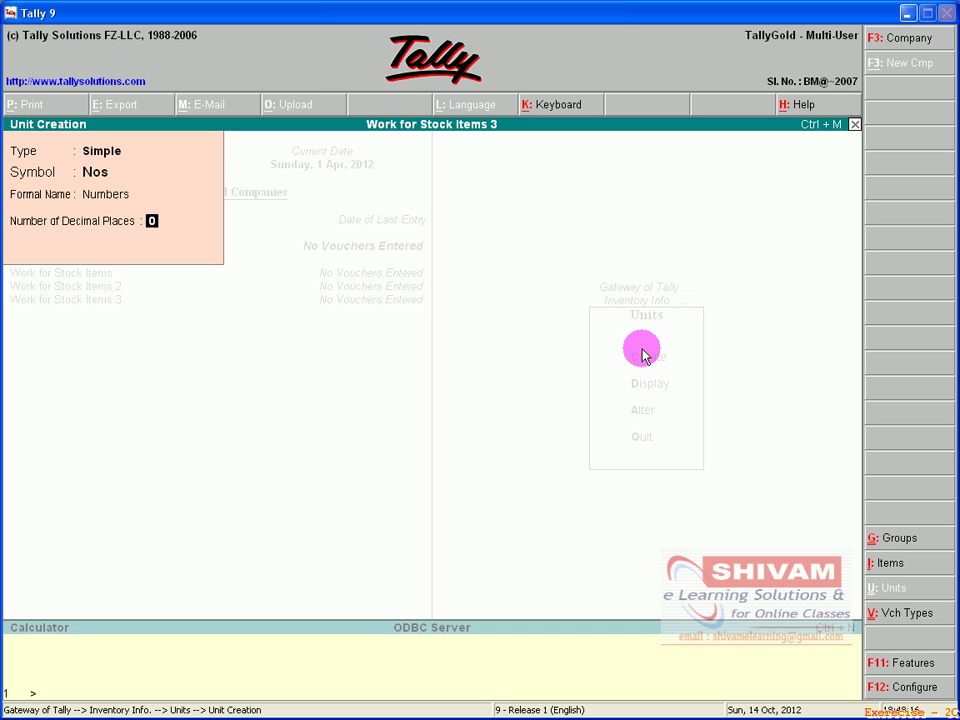
key("Return")
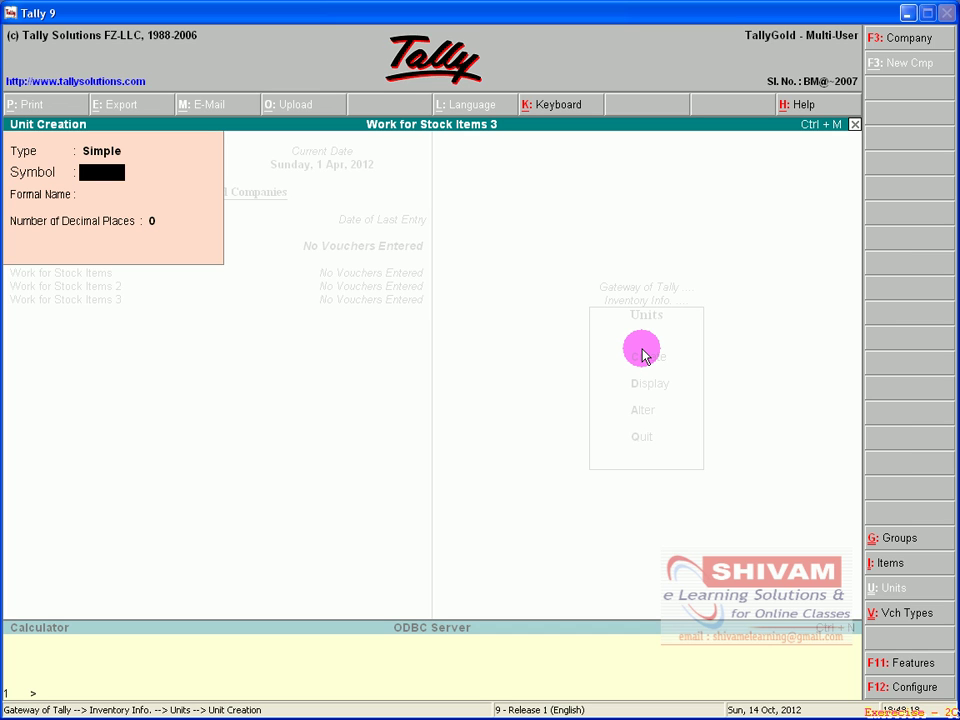
left_click(854, 124)
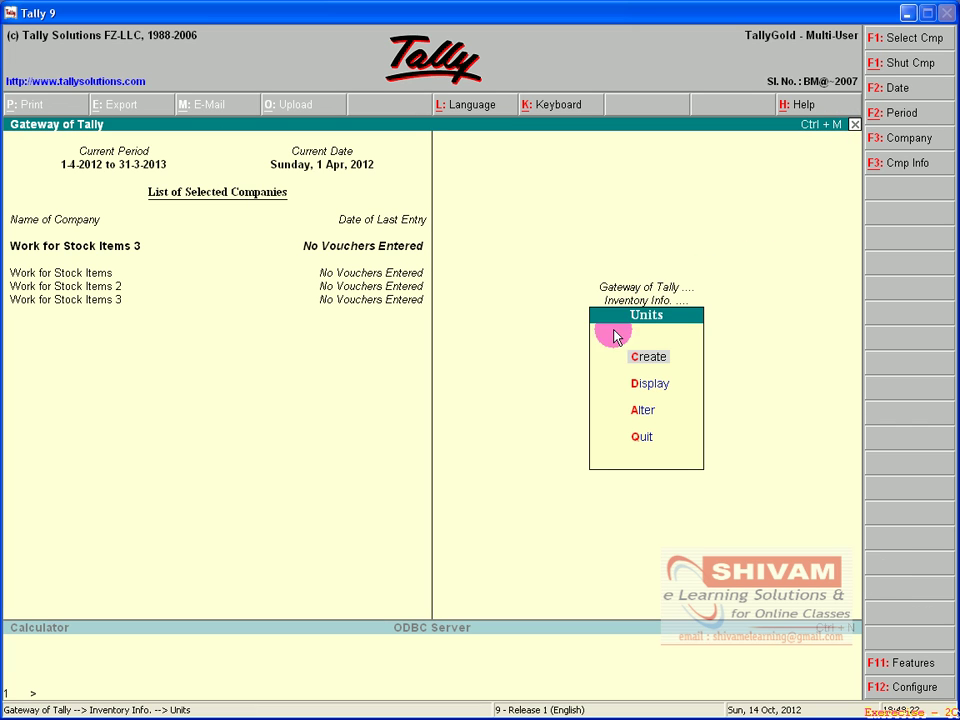
Create a single stock group named "Color Tv" under Primary, with item quantities not added.
left_click(656, 297)
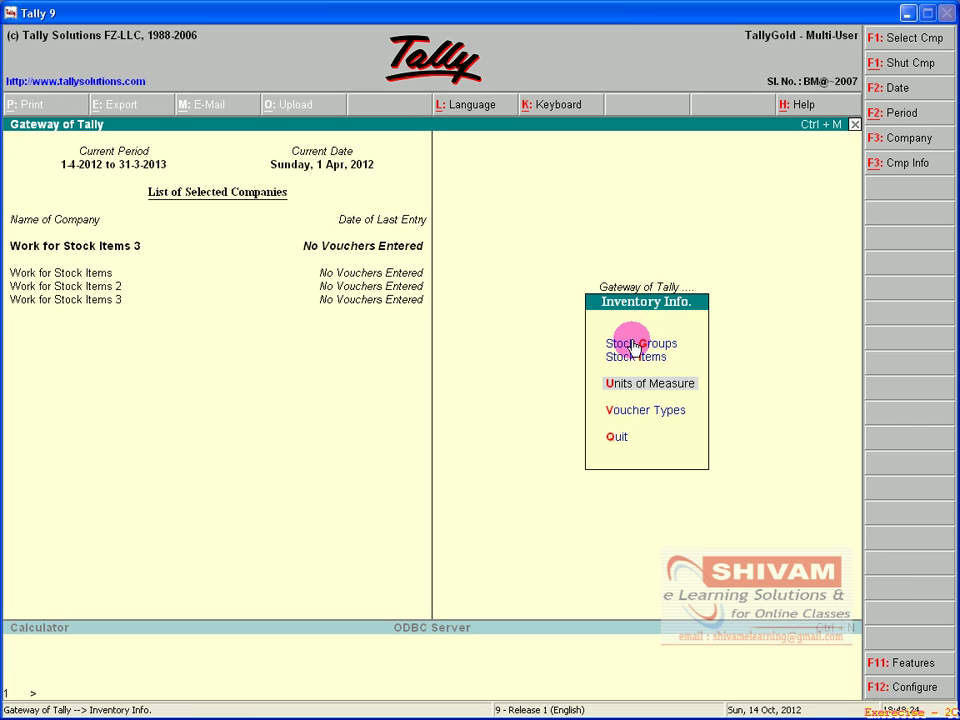
left_click(622, 343)
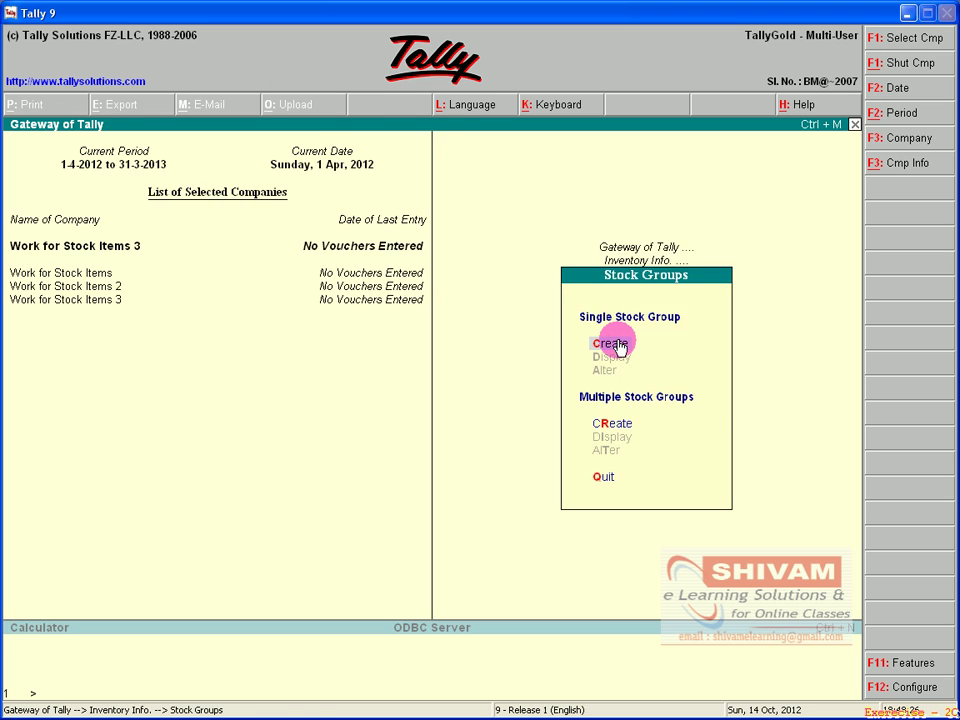
left_click(612, 343)
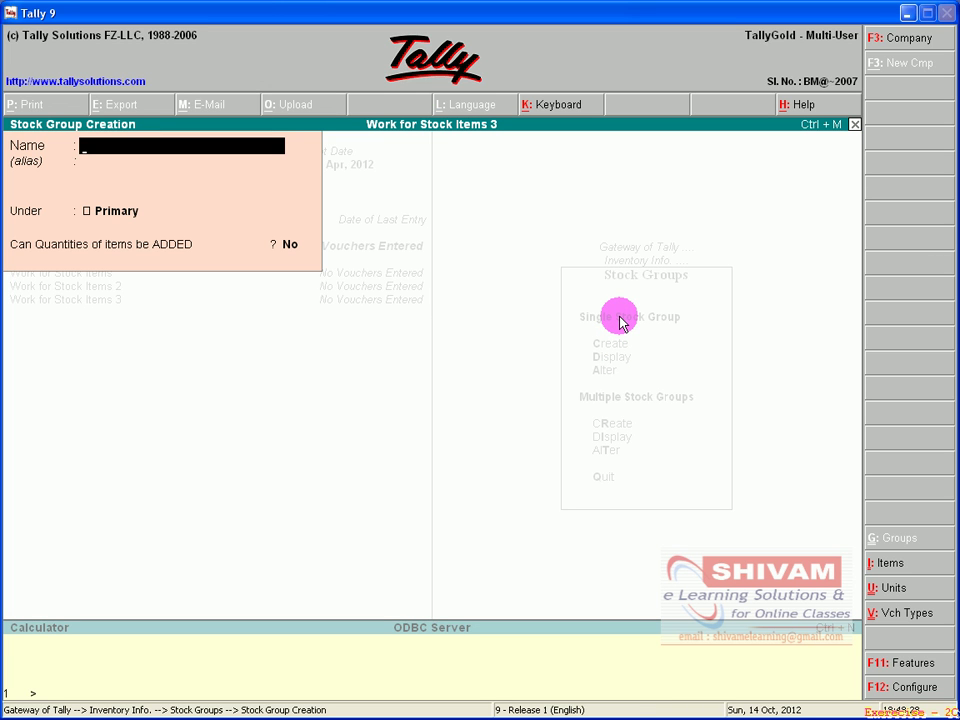
type("Color Tv")
key("Return")
key("Return")
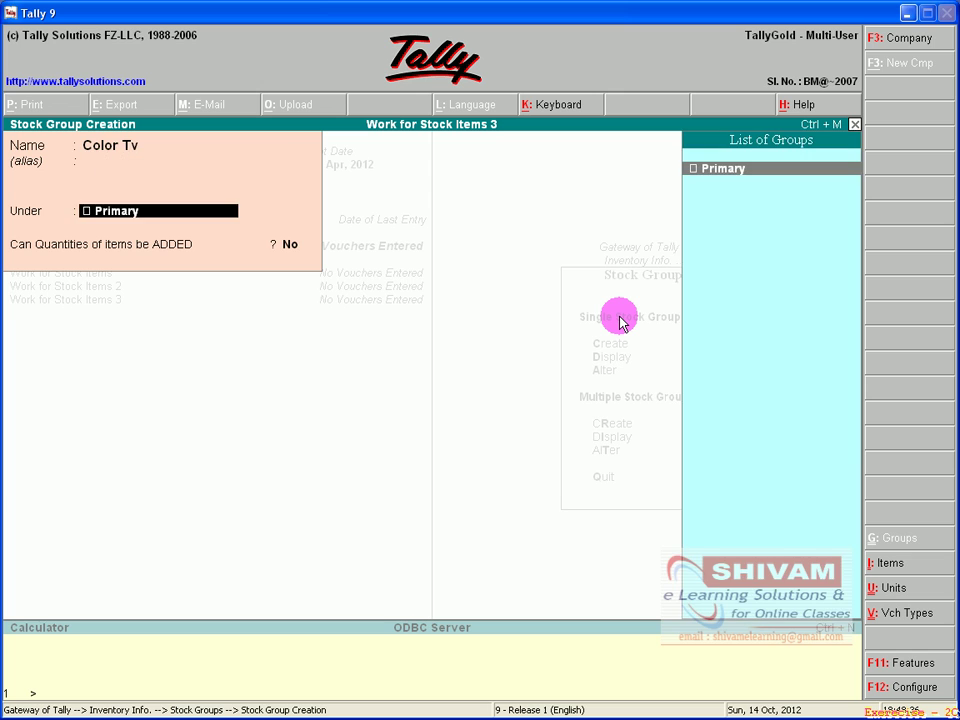
key("Return")
key("Return")
key("Return")
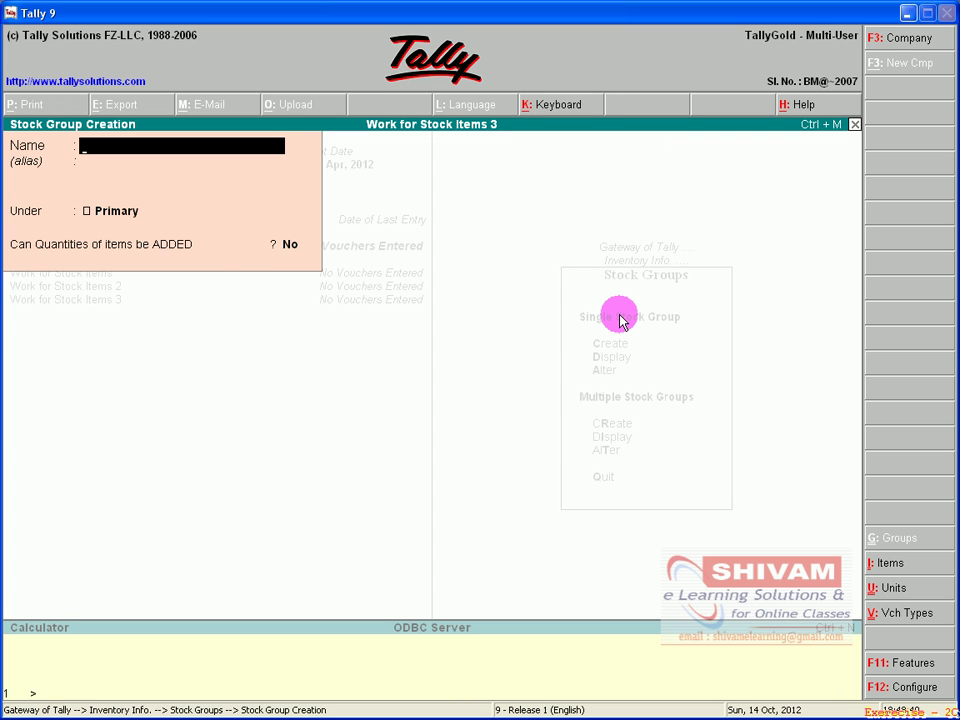
Create a stock group named "Audio Cd Player" under Primary, with item quantities not added.
type("Audio Cd Player")
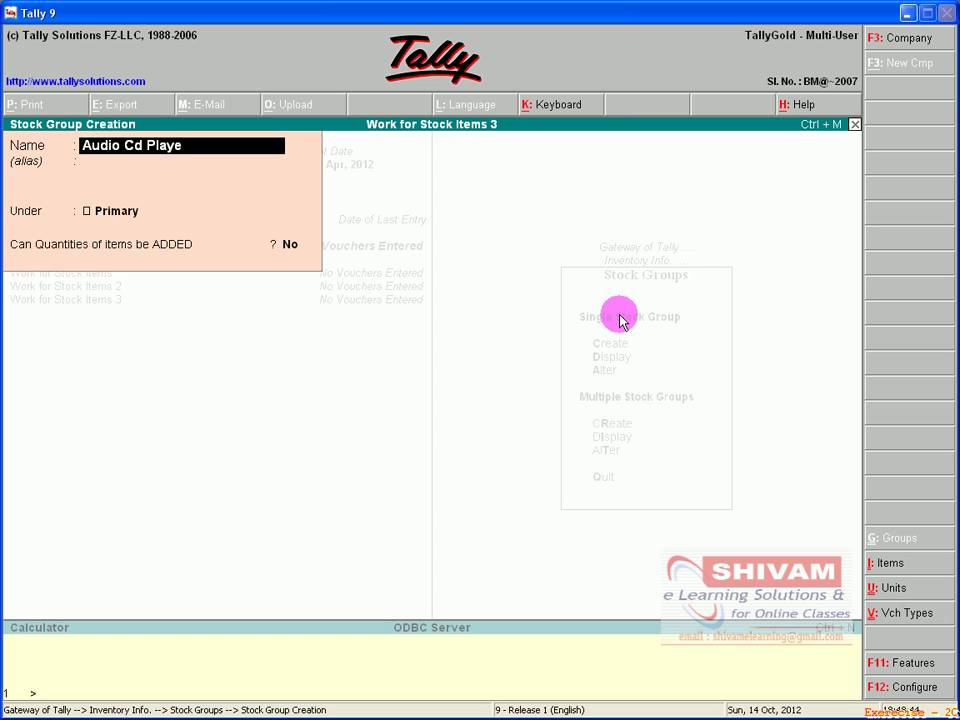
key("Return")
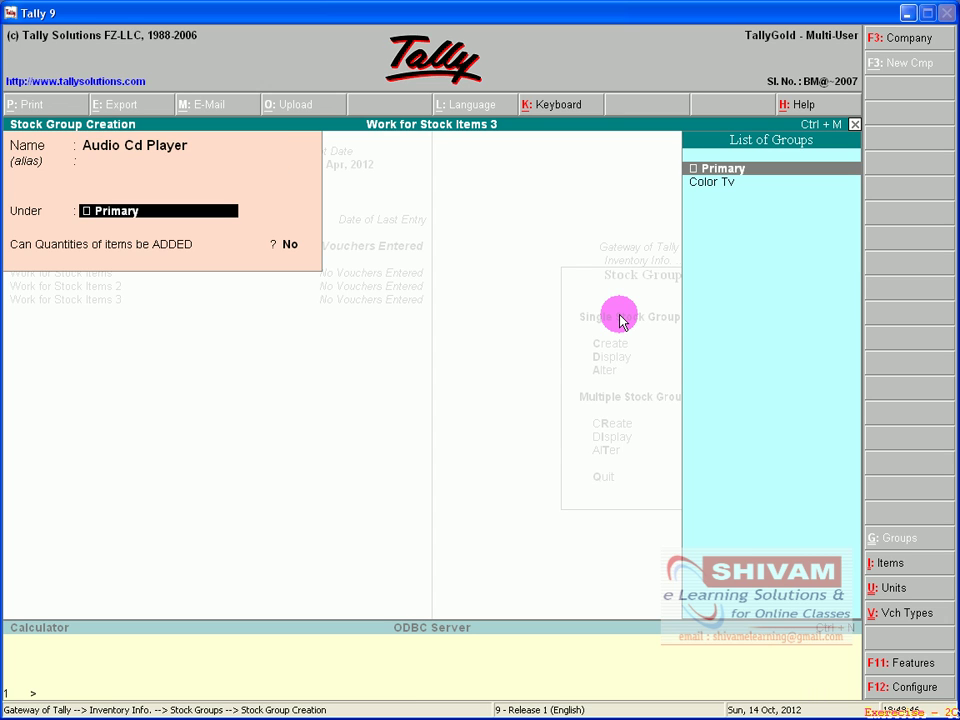
key("Return")
key("Return")
key("Return")
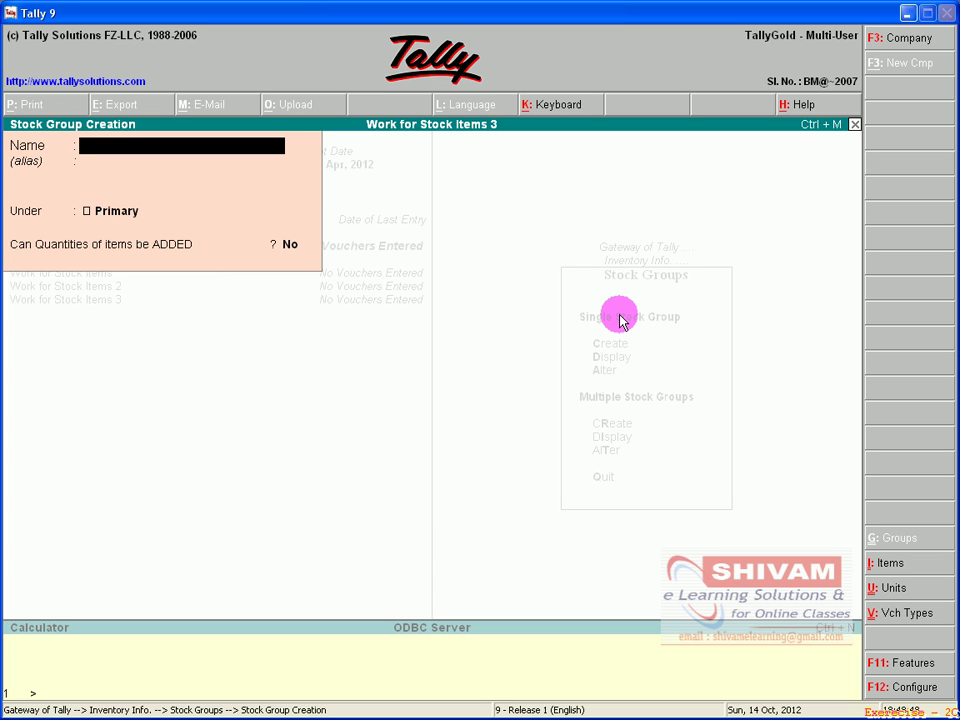
Create a stock group named "Black and White Tv" under Primary, keeping the default quantity setting.
type("Black and White Tv")
key("Return")
key("Return")
key("Return")
key("Return")
type("Colo")
key("BackSpace")
key("BackSpace")
key("BackSpace")
key("BackSpace")
Leave stock group creation and start a single new stock item named "Sony Colour Tv" without an alias.
key("Escape")
key("Return")
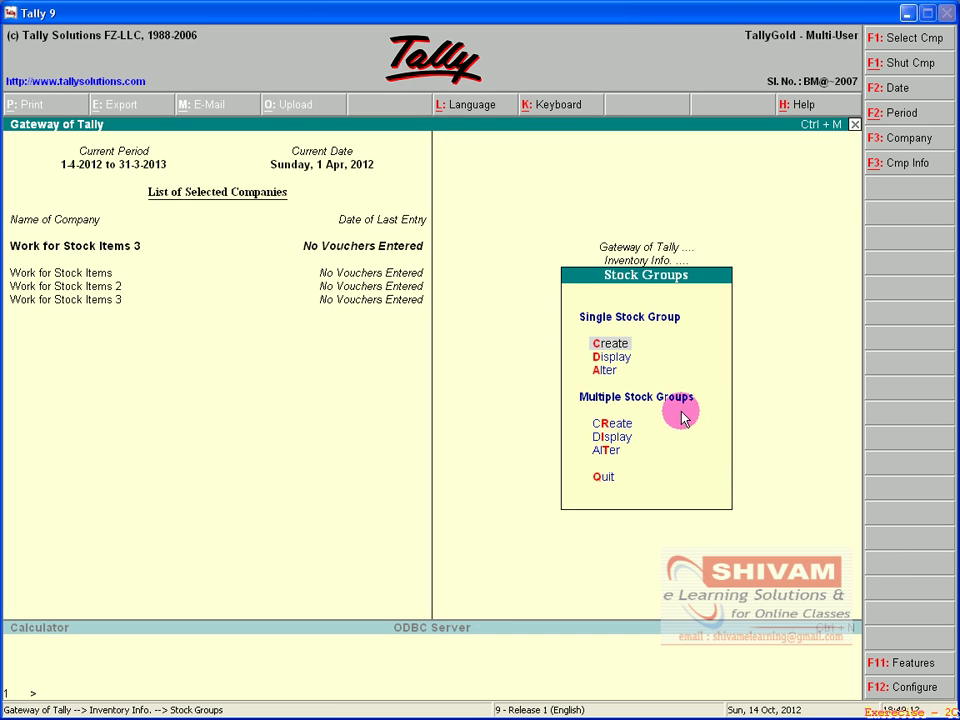
key("Escape")
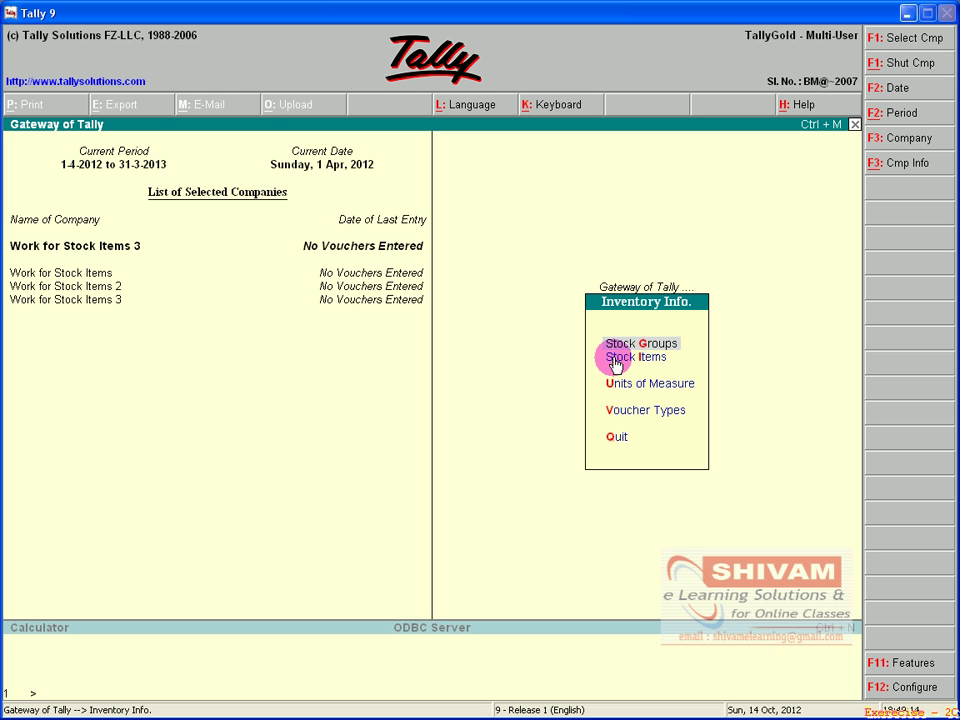
left_click(614, 360)
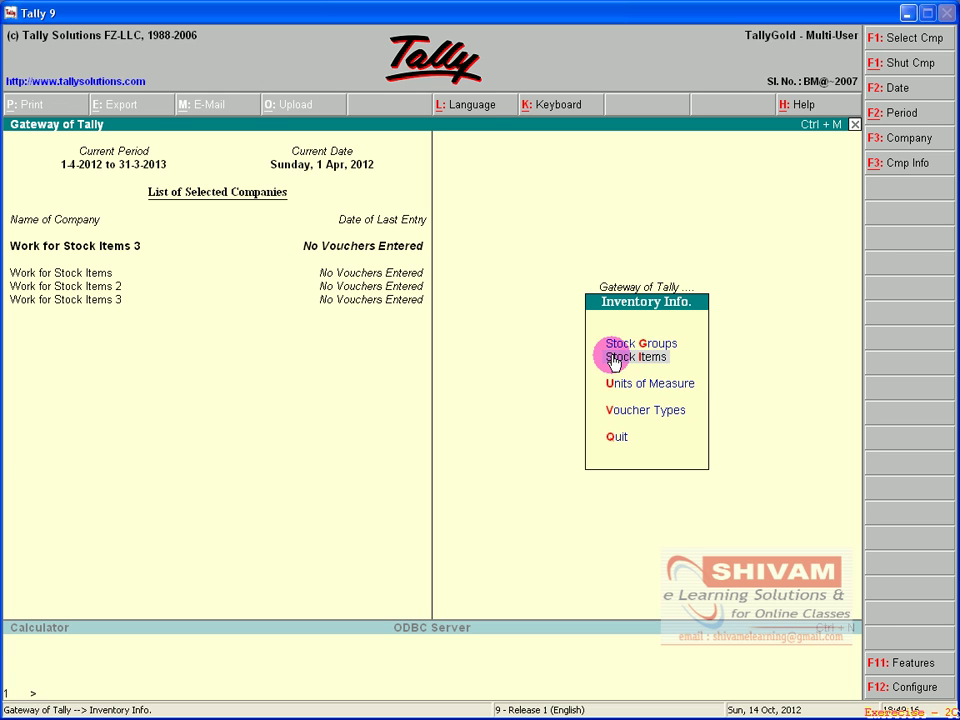
key("Return")
key("Return")
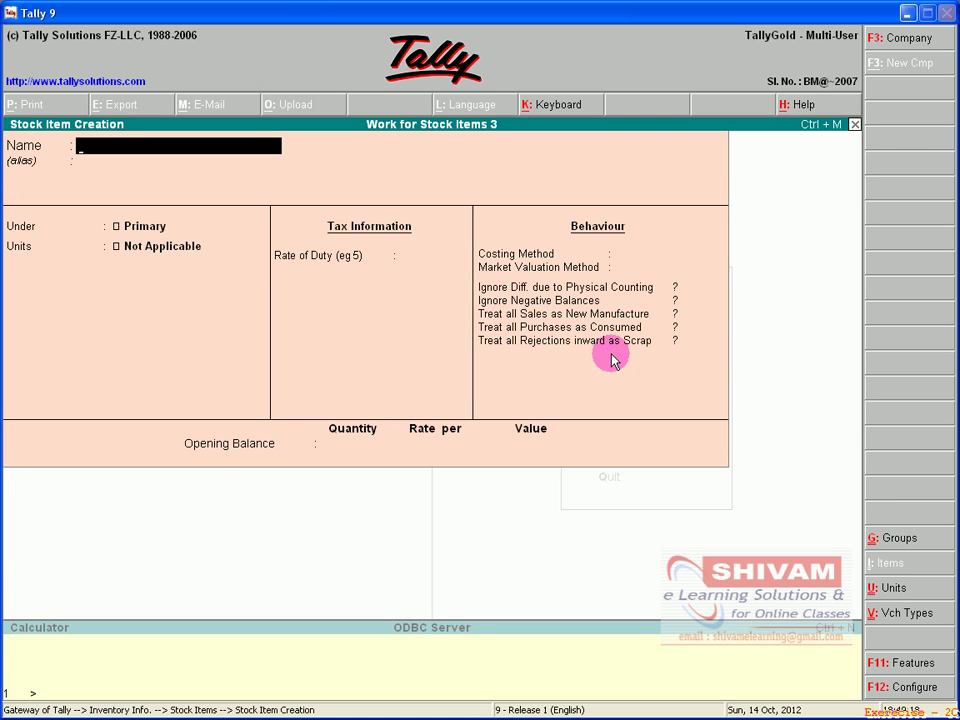
type("Sony Colout")
key("BackSpace")
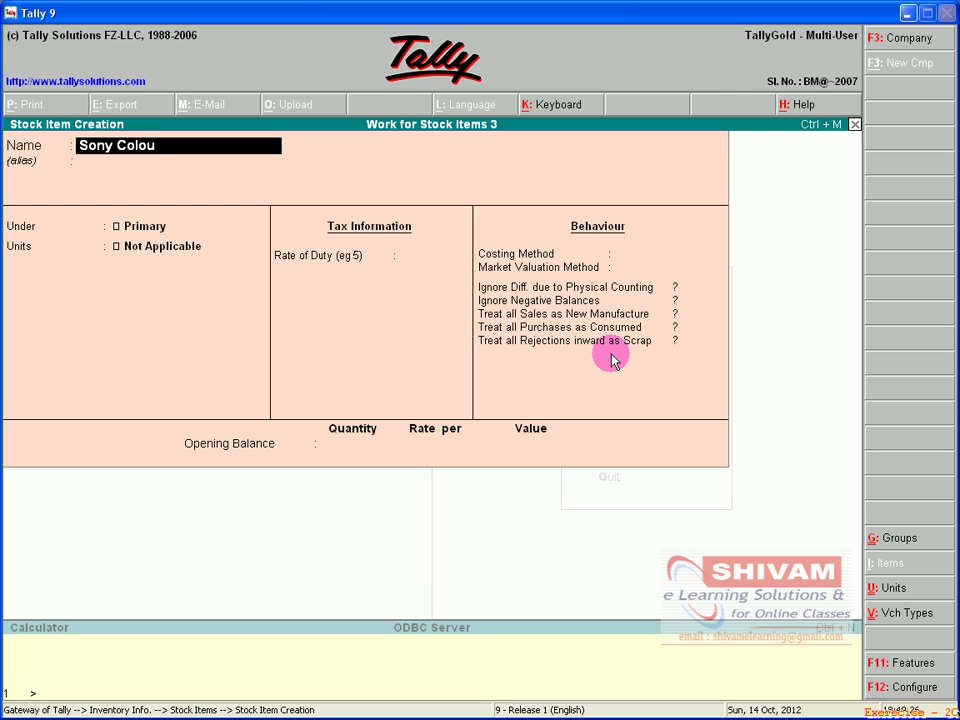
type("r Tv")
key("Return")
key("Return")
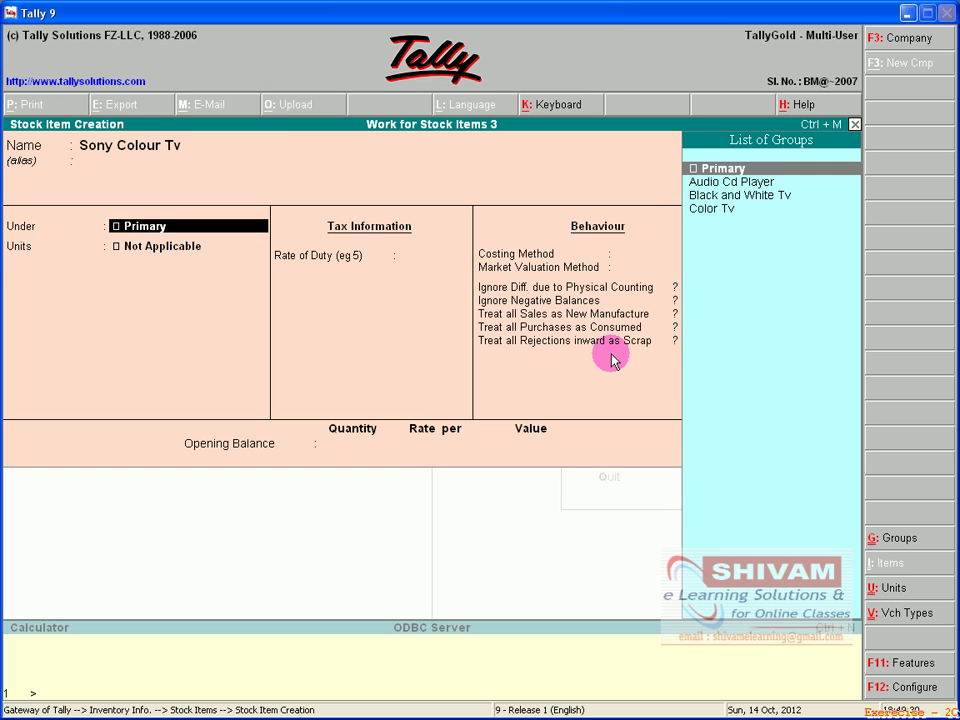
Place the Sony Colour Tv item under the Color Tv group and set its unit to Nos.
key("Down")
key("Down")
key("Down")
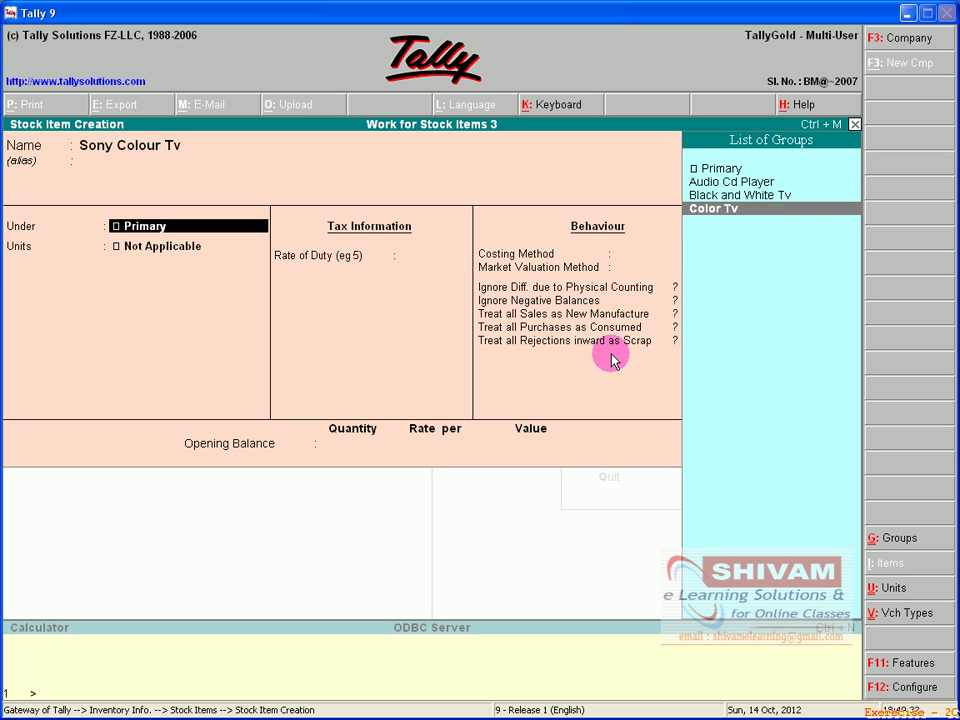
key("Return")
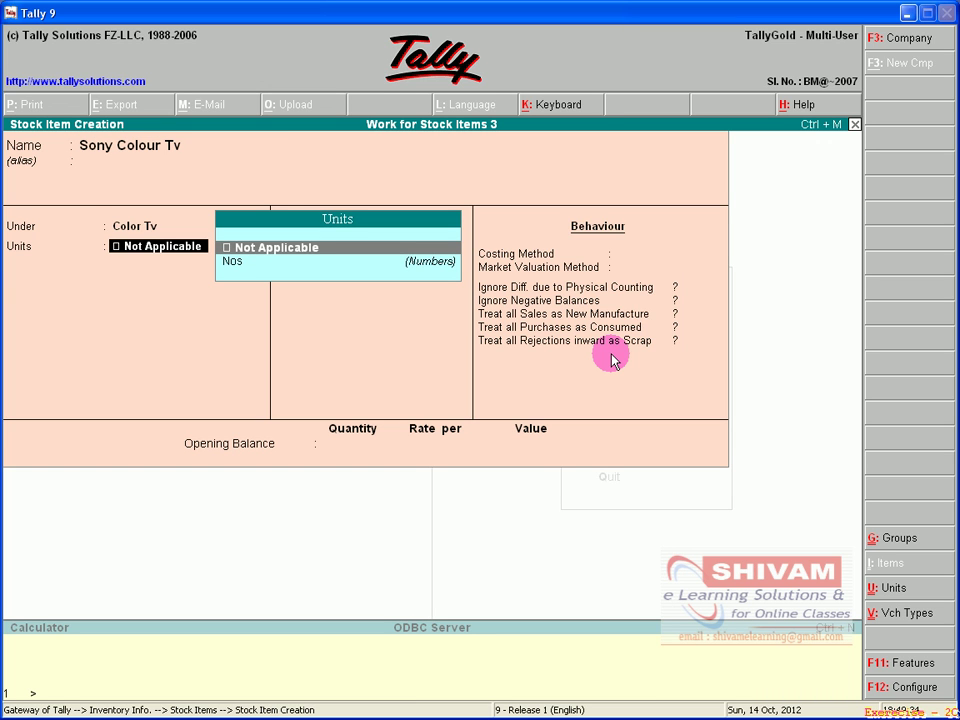
key("Down")
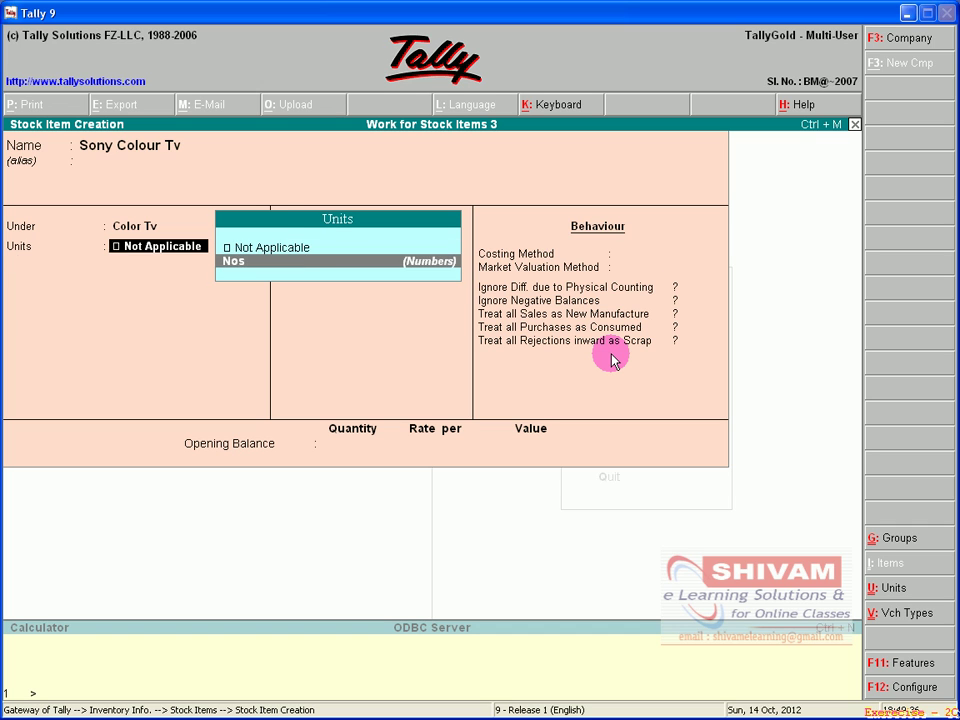
key("Return")
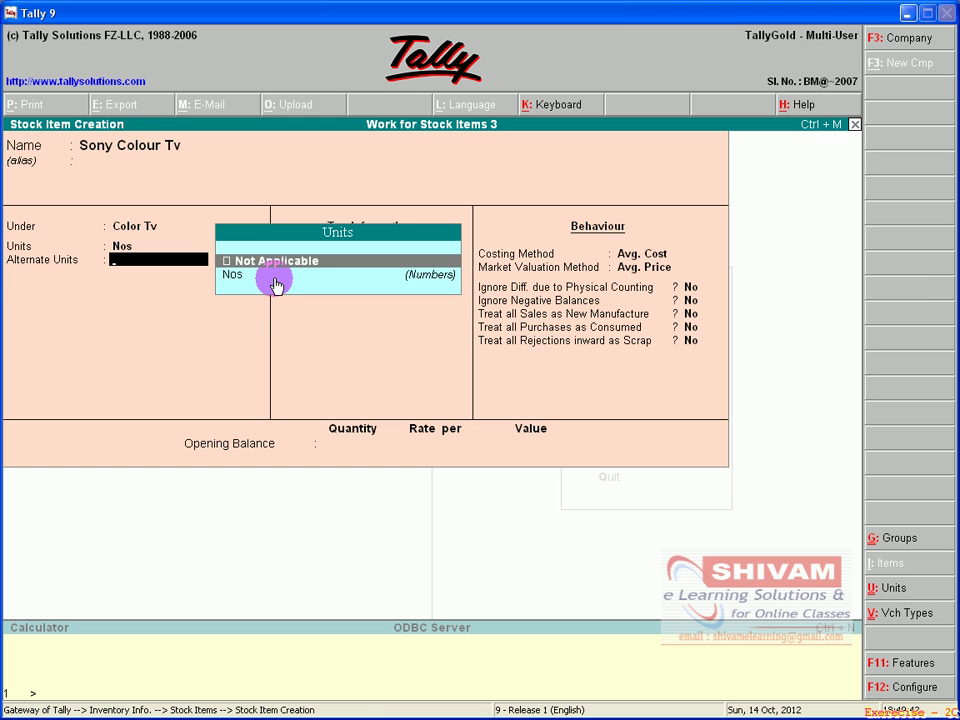
Turn off the use of alternate units for stock items in the master configuration.
key("ctrl+m")
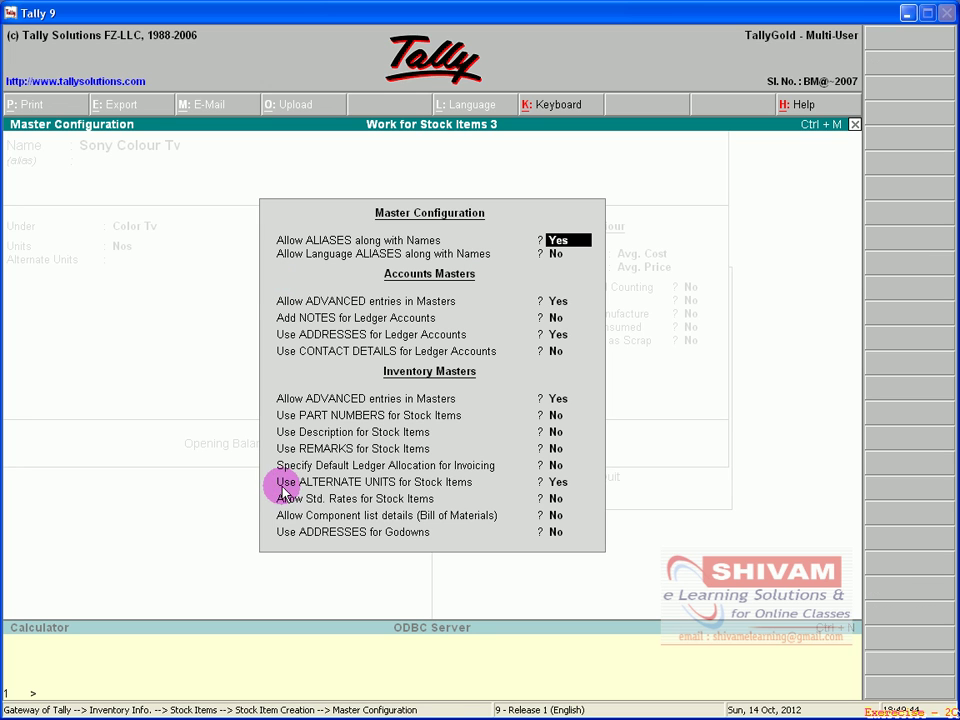
left_click(558, 485)
type("n")
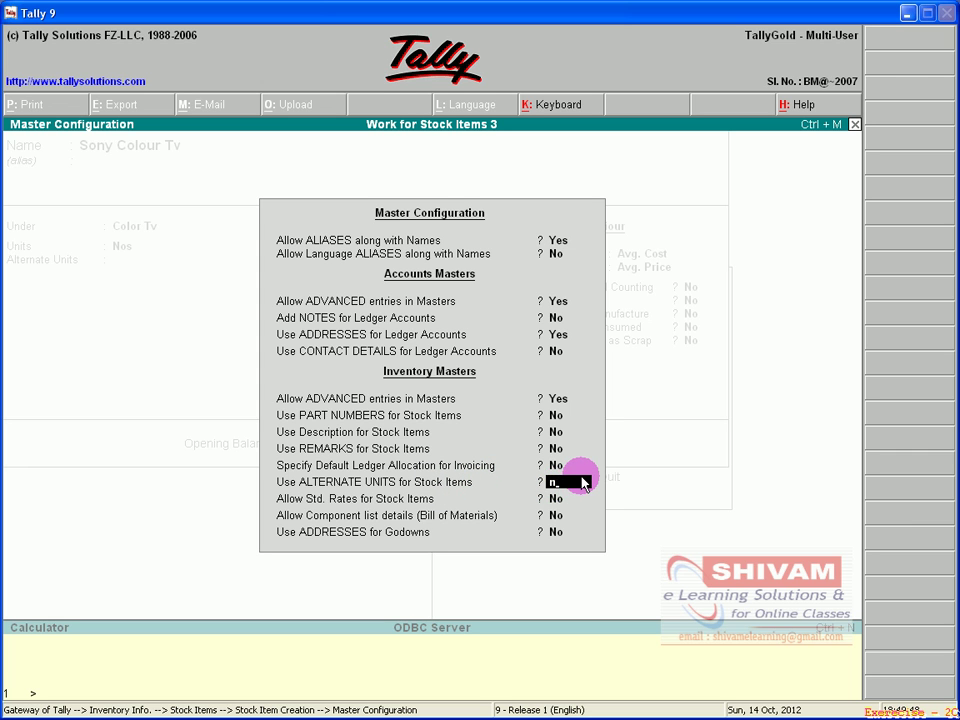
key("Return")
key("Return")
key("Return")
key("Return")
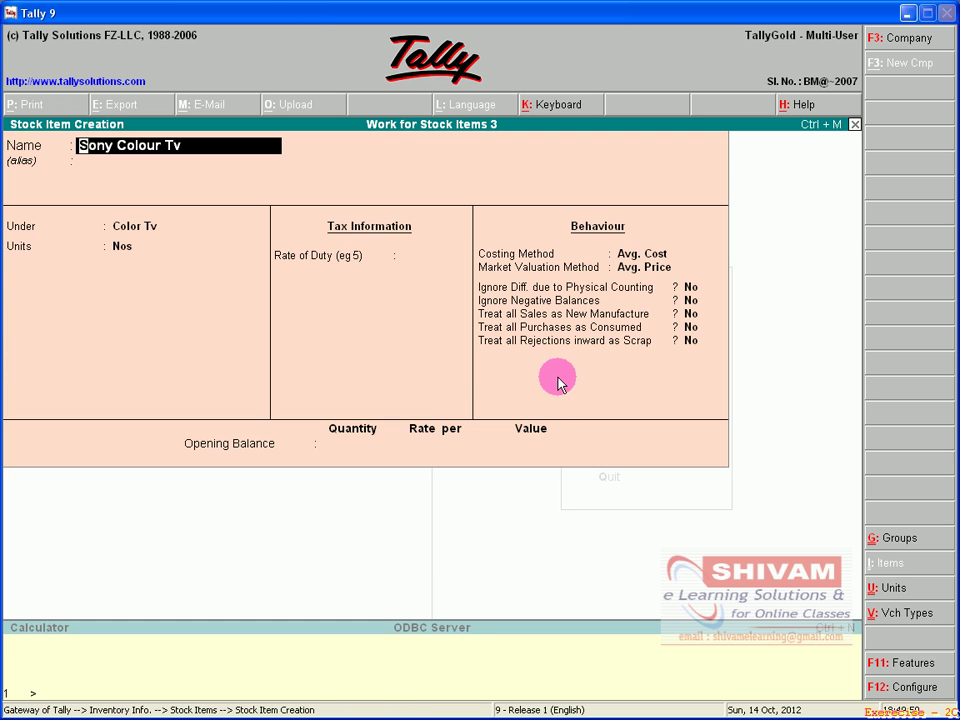
Accept a rate of duty of 0 for Sony Colour Tv and set its costing method to LIFO Annual.
key("Return")
key("Return")
key("Return")
key("Return")
key("Return")
key("Return")
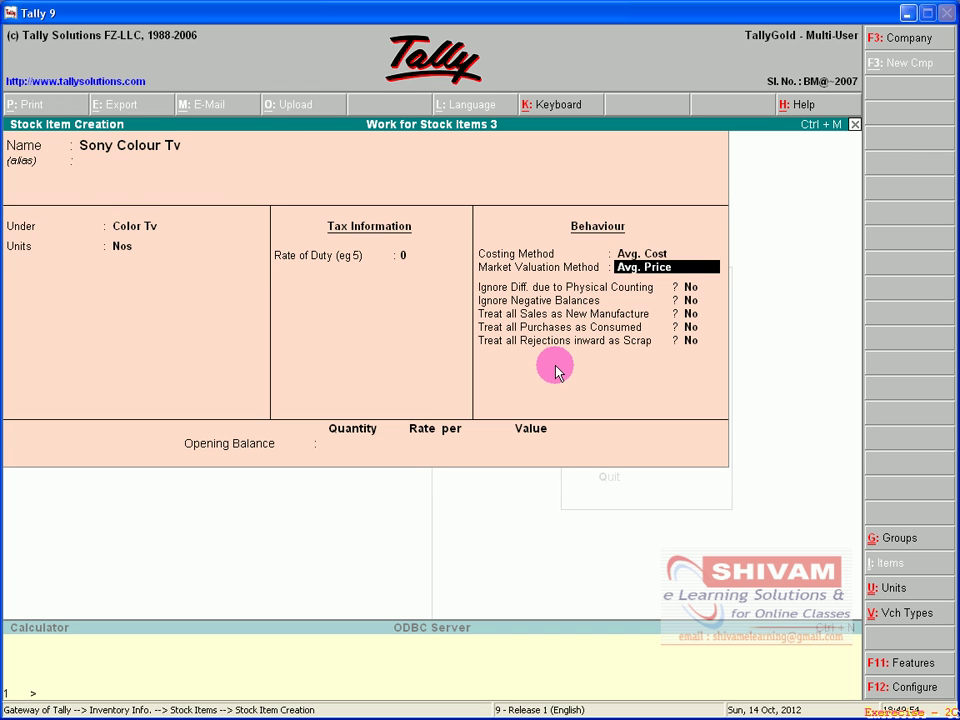
key("BackSpace")
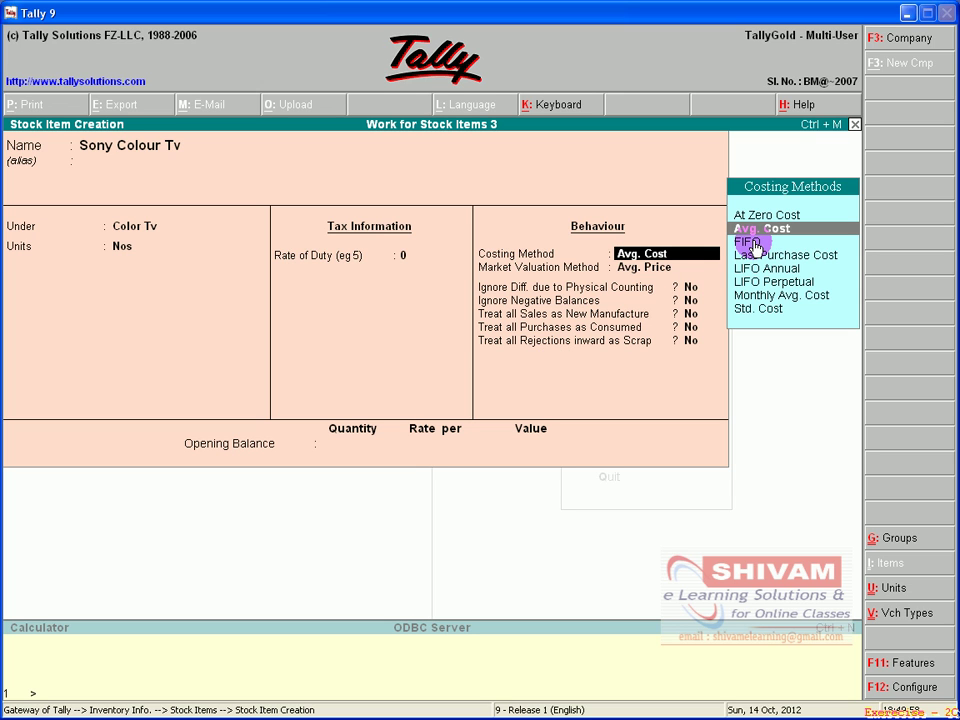
left_click(755, 270)
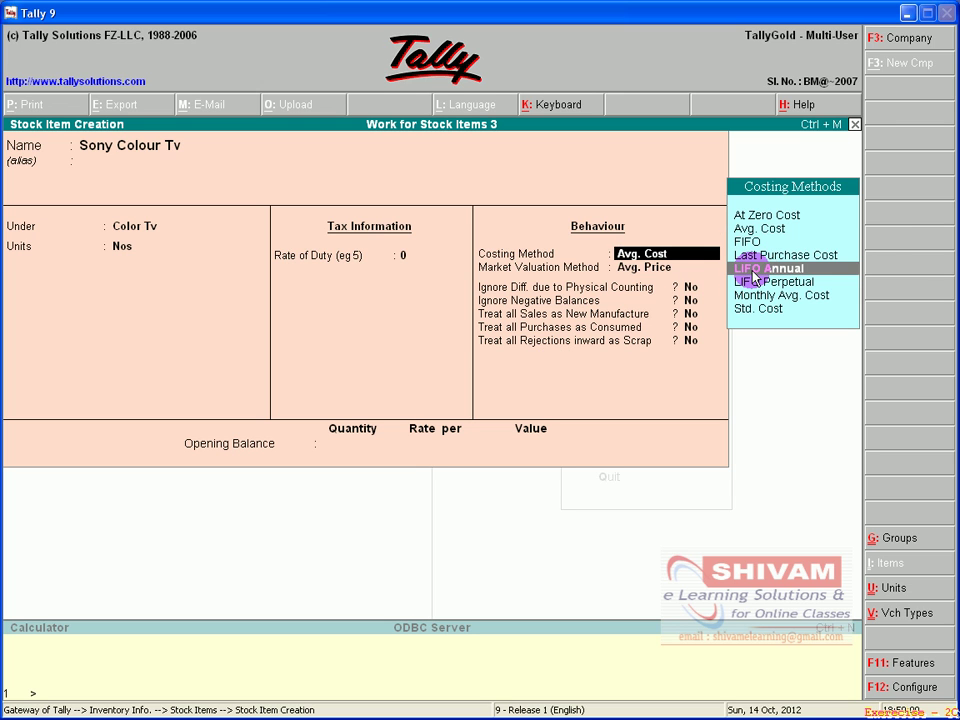
left_click(755, 270)
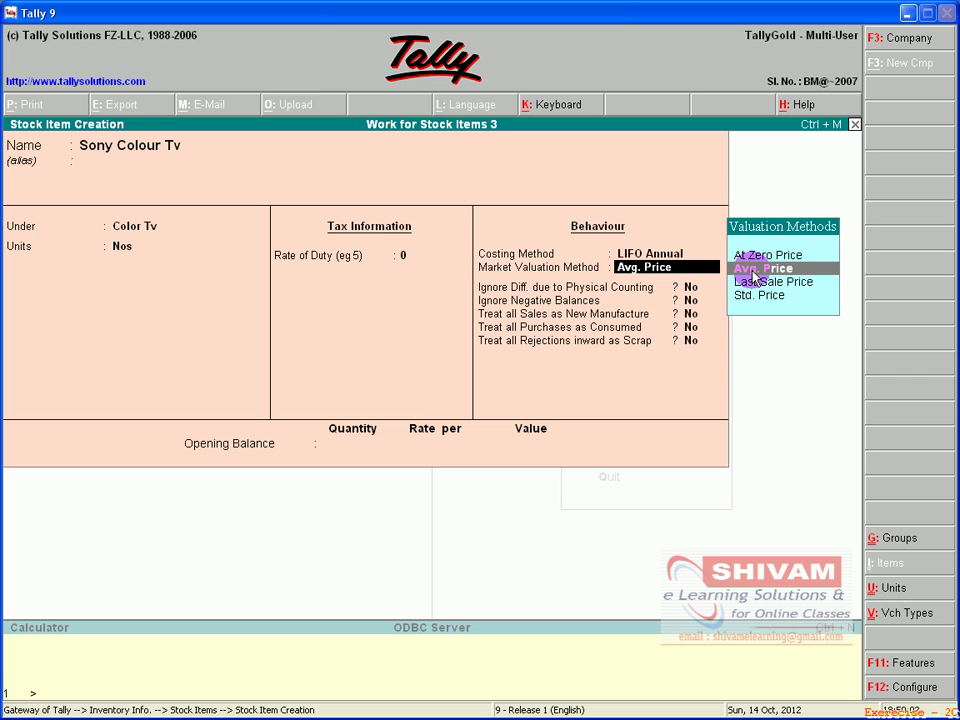
Set Sony Colour Tv's market valuation method to Avg. Price and keep all five inventory behaviour options at No.
left_click(755, 270)
key("Return")
key("Return")
key("Return")
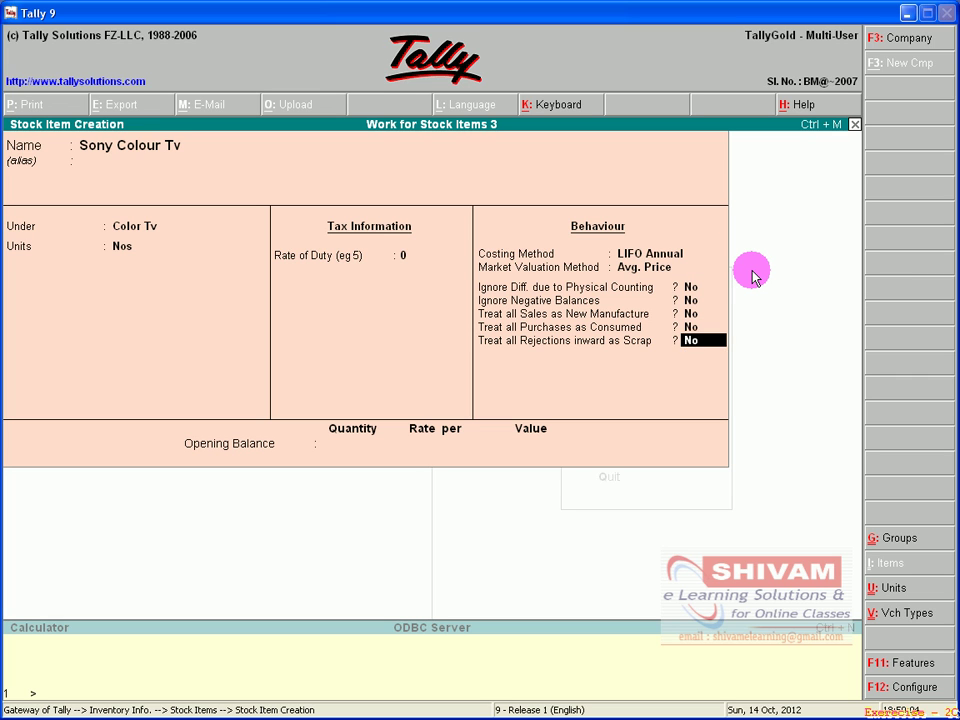
key("Return")
key("Return")
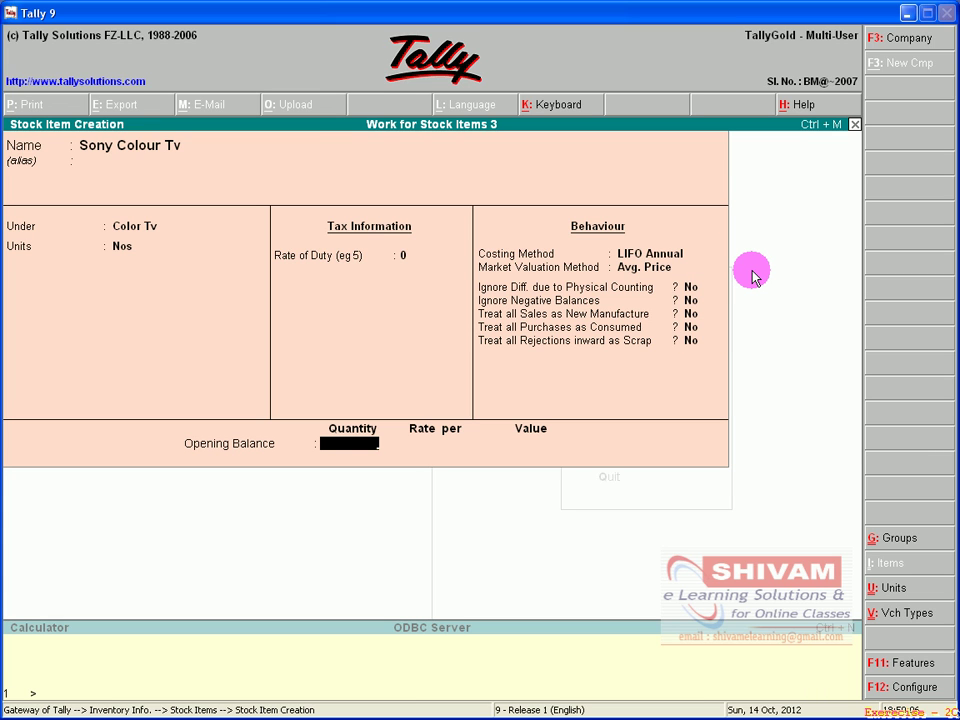
Enter an opening balance of 20 Nos at a rate of 14000 for Sony Colour Tv and save the item.
type("20")
key("Return")
type("14000")
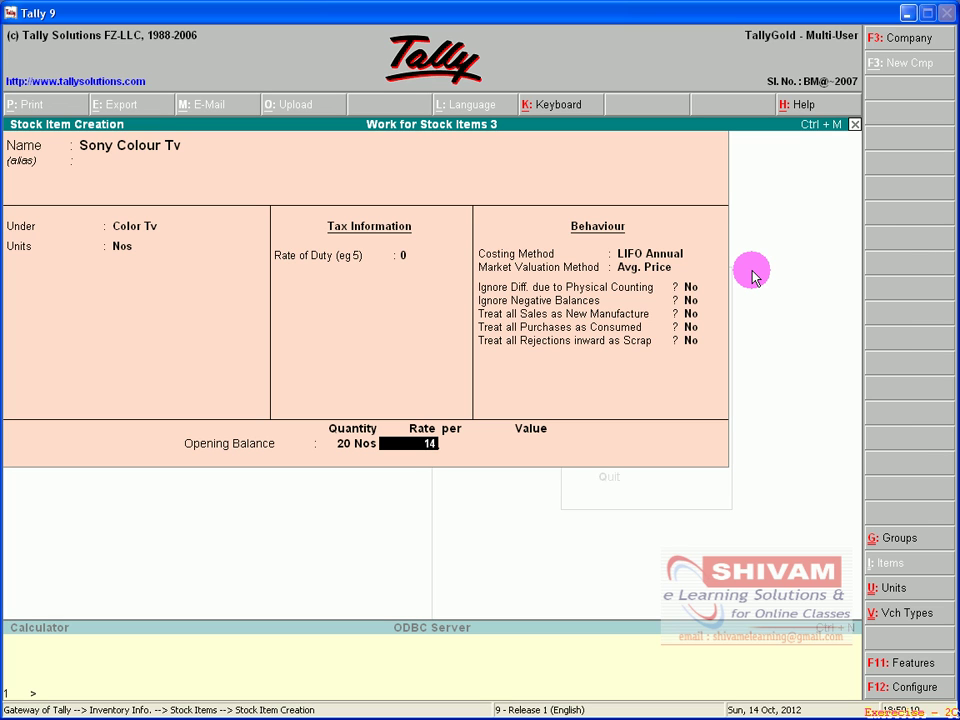
key("Return")
key("Return")
key("Return")
key("Return")
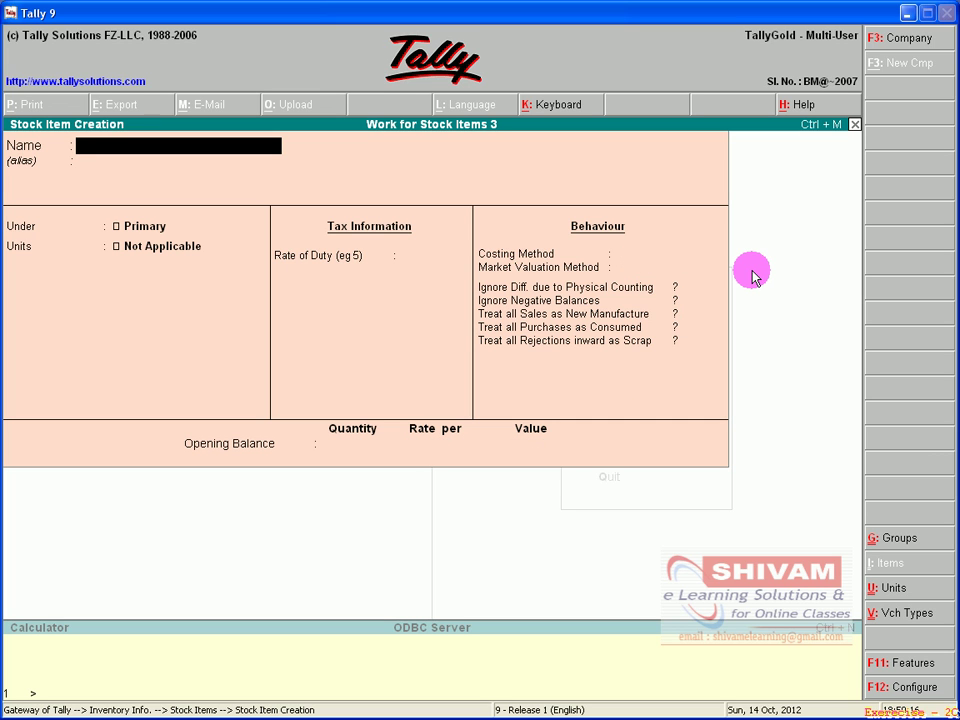
Name the new stock item "LG Color Plat Screen" without an alias and place it under the Color Tv group.
type("LG Color Plat")
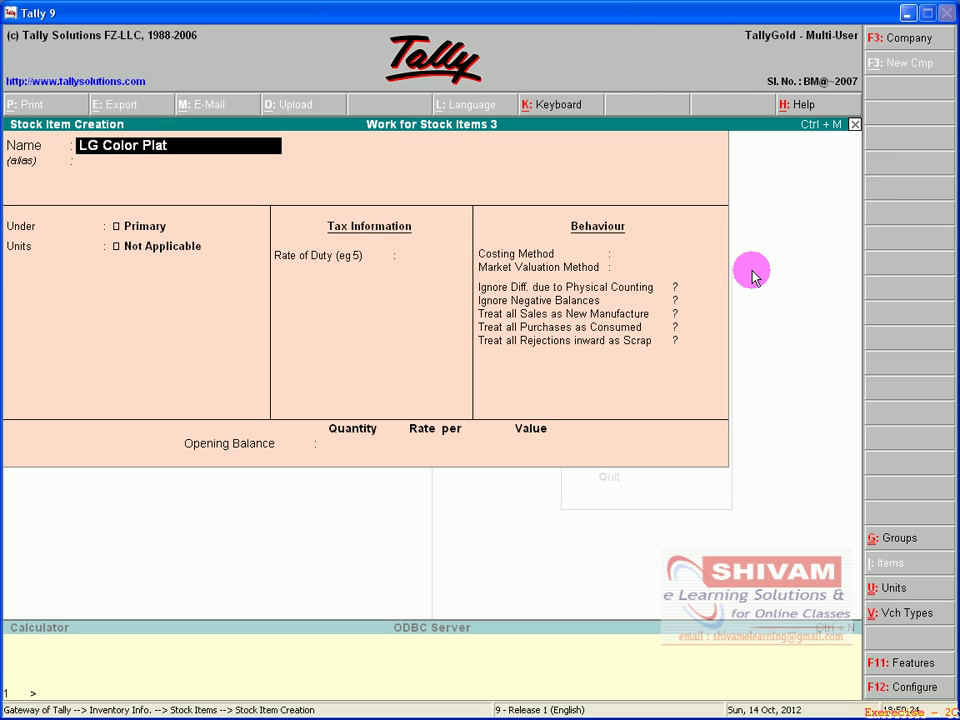
type(" Screen")
key("Return")
key("Down")
key("Down")
key("Down")
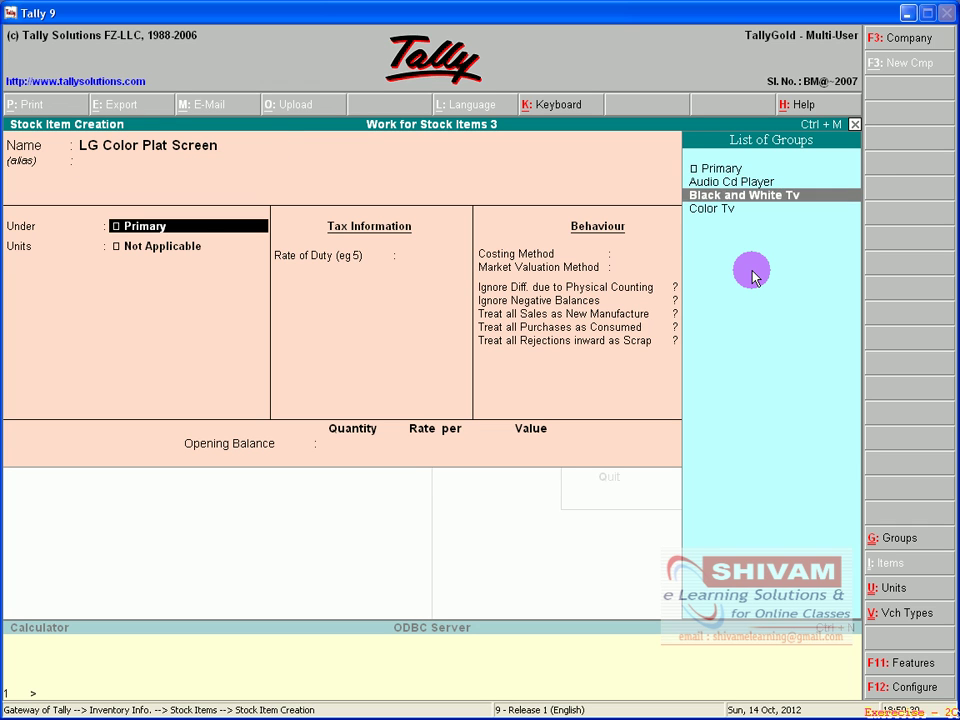
key("Return")
Accept unit Nos, duty 0, LIFO Annual costing, Avg. Price valuation and No for the behaviour options of LG Color Plat Screen.
key("Return")
key("Return")
key("Return")
key("Return")
key("Return")
key("Return")
key("Return")
key("Return")
key("Return")
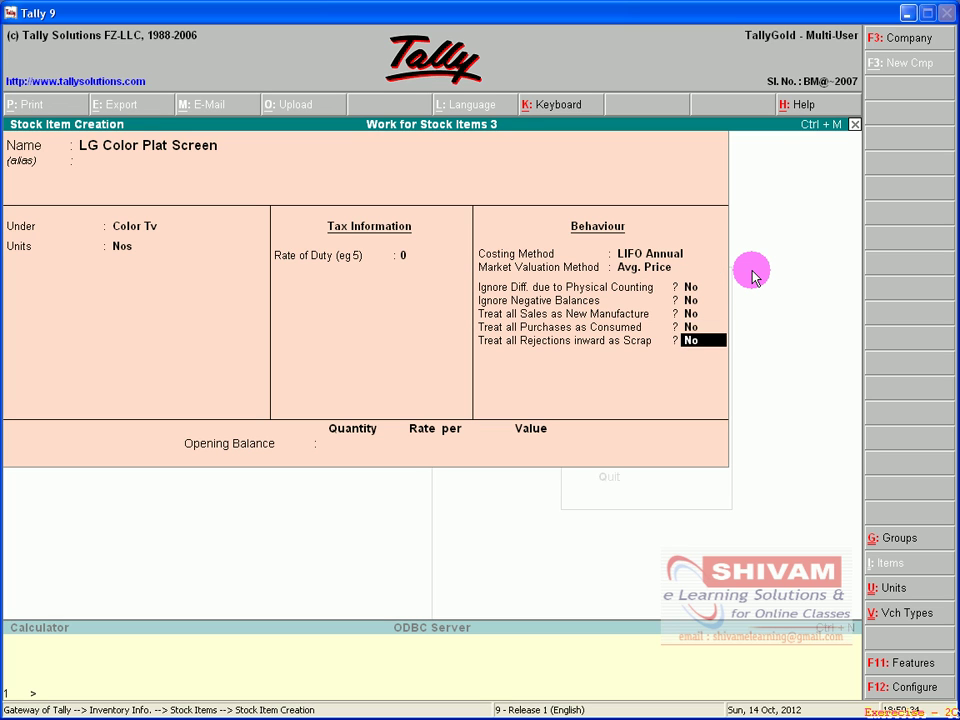
Enter an opening balance of 50 Nos at a rate of 18000 for LG Color Plat Screen and save the item.
type("50")
key("Return")
type("18000")
key("Return")
key("Return")
key("Return")
key("Return")
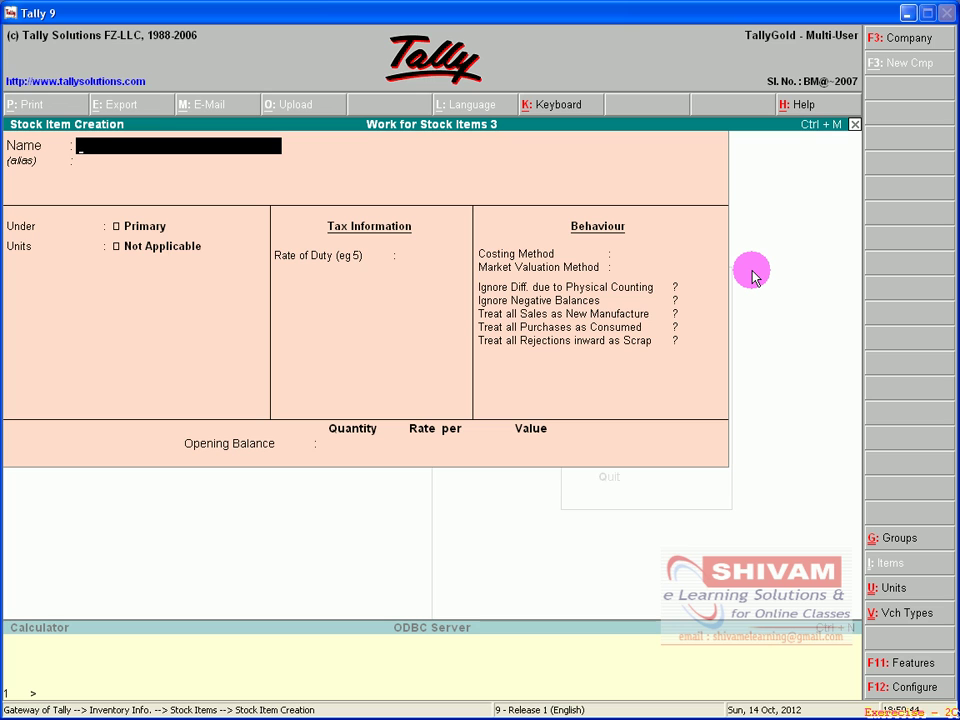
Name the new stock item "Sony Audio CD Palyer" without an alias, under the Audio Cd Player group with unit Nos.
type("Sony audio")
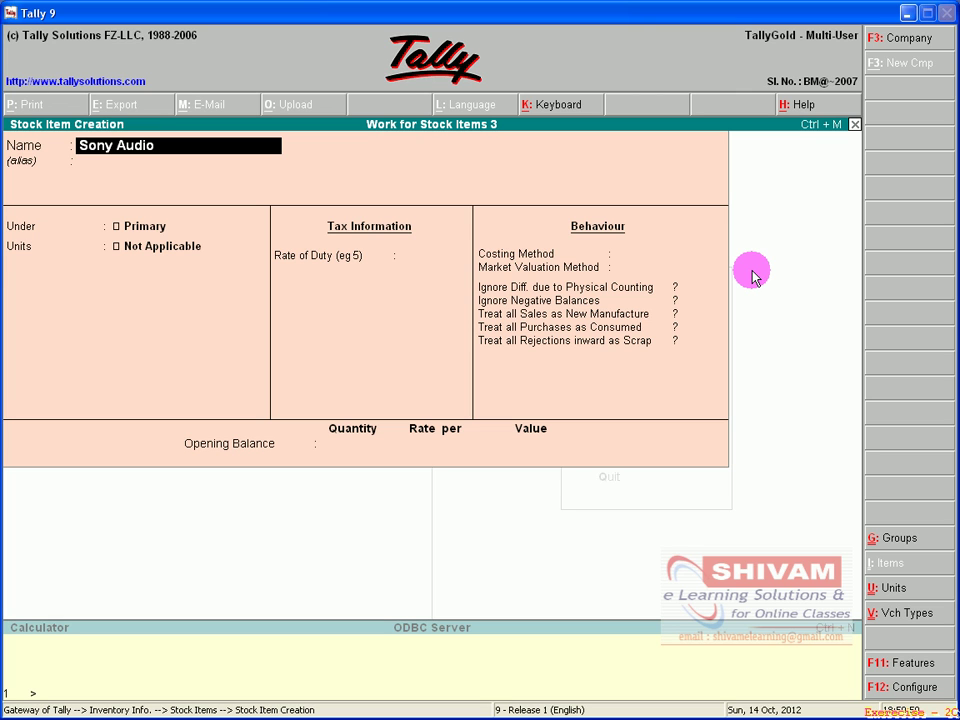
type("CD Palyer")
key("Return")
key("Return")
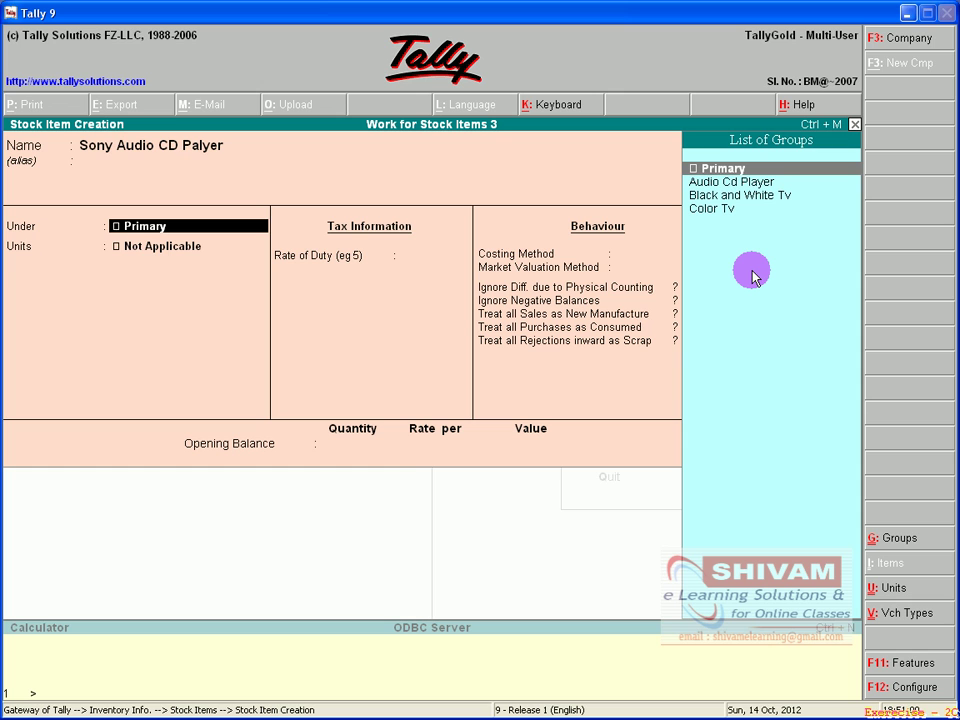
key("Down")
key("Return")
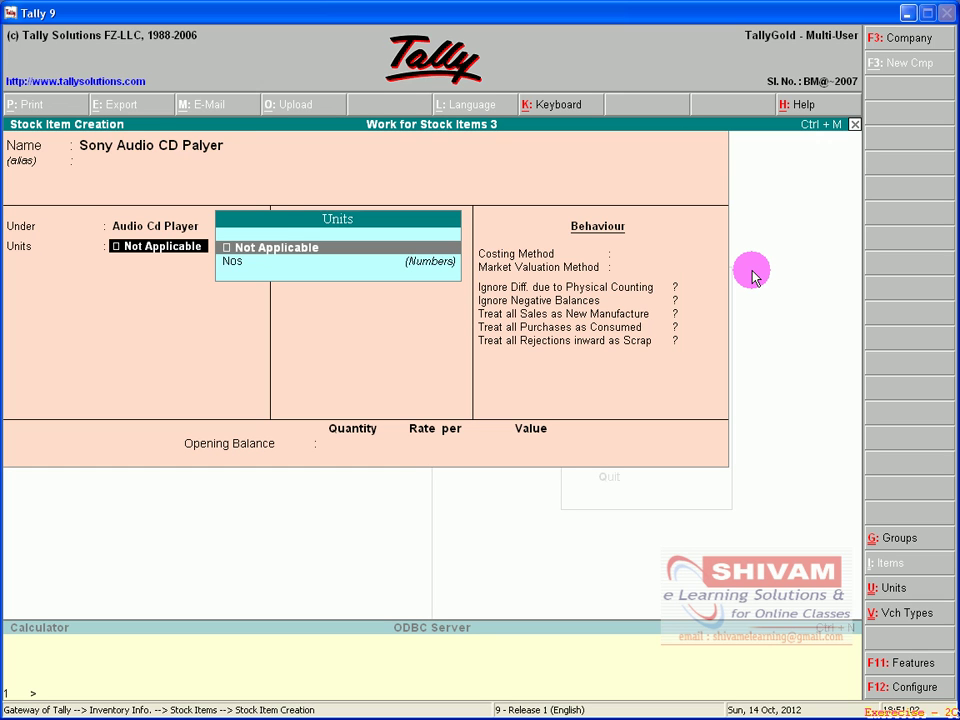
key("Down")
key("Return")
Accept a rate of duty of 0 for Sony Audio CD Palyer and set its costing method to LIFO Annual.
key("Return")
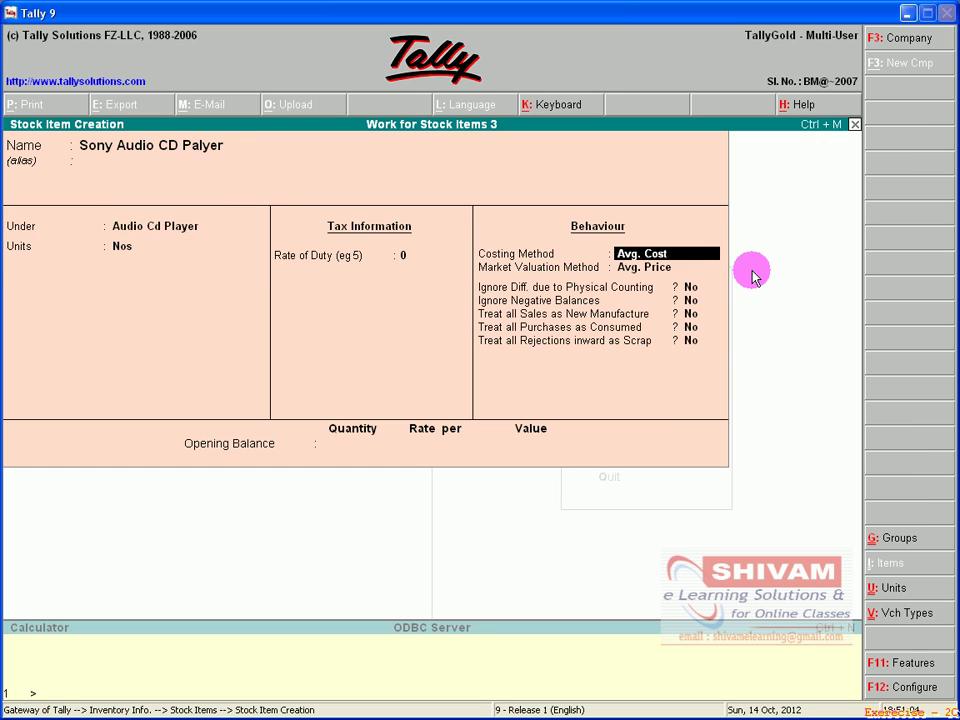
key("Return")
key("BackSpace")
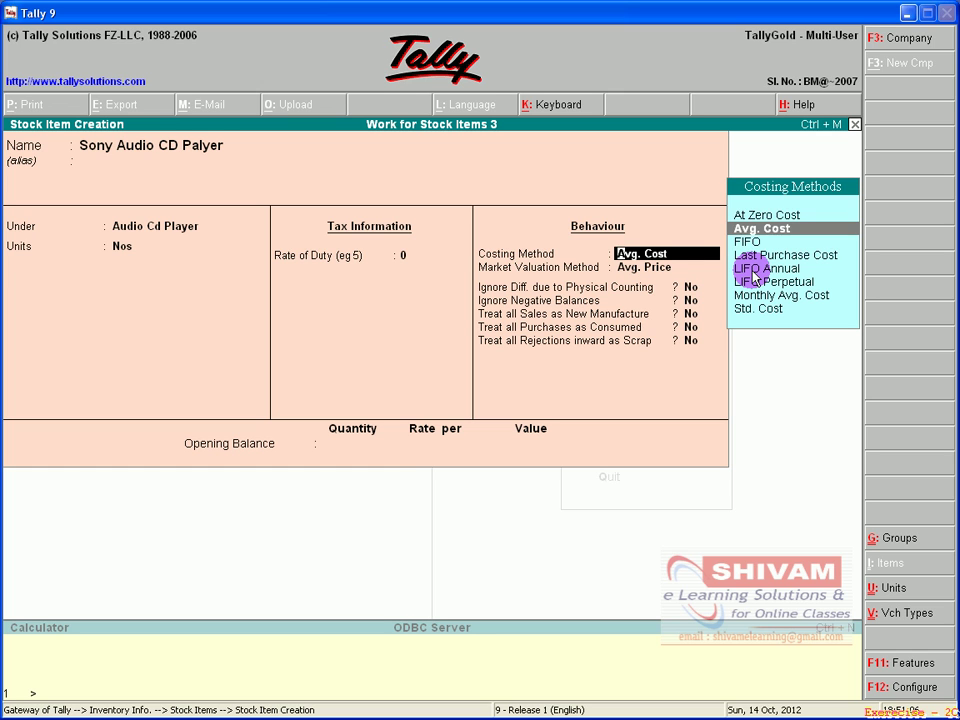
key("Down")
key("Down")
key("Down")
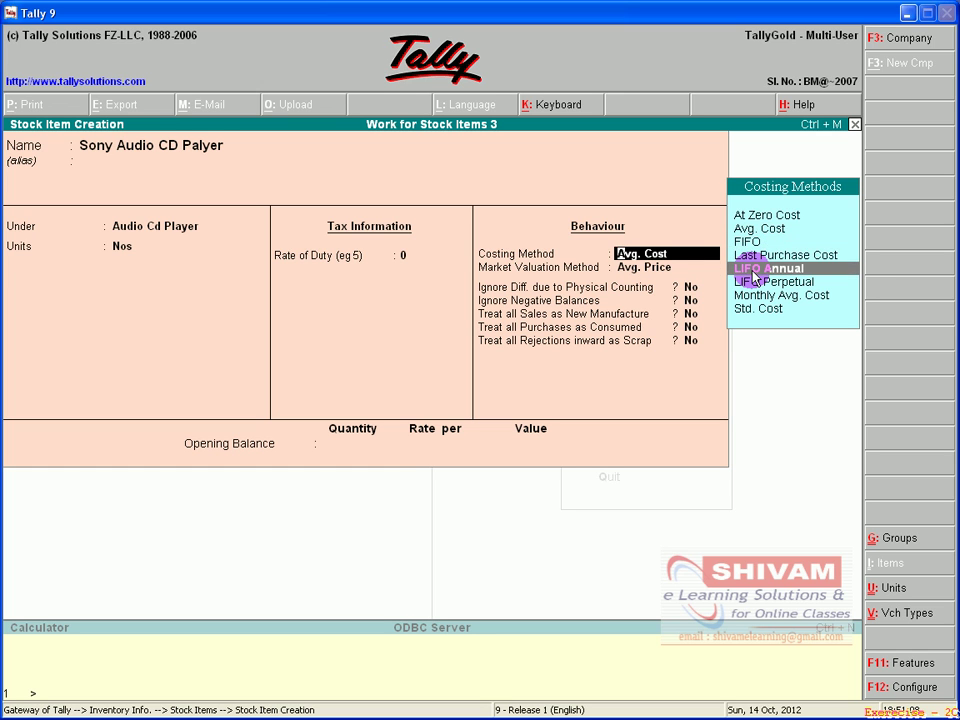
key("Return")
Keep Avg. Price as Sony Audio CD Palyer's market valuation method and No for all five behaviour options.
key("Return")
key("Return")
key("Return")
key("Return")
key("Return")
key("Return")
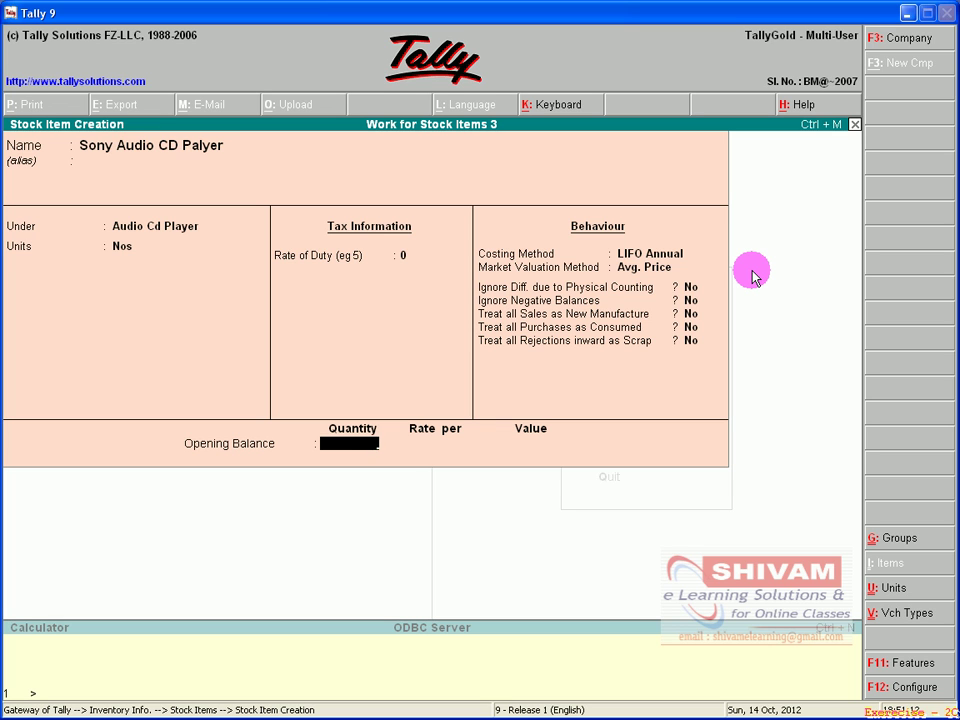
Enter an opening balance of 5 Nos at a rate of 4500 for Sony Audio CD Palyer and save the item.
type("5")
key("Return")
type("4500")
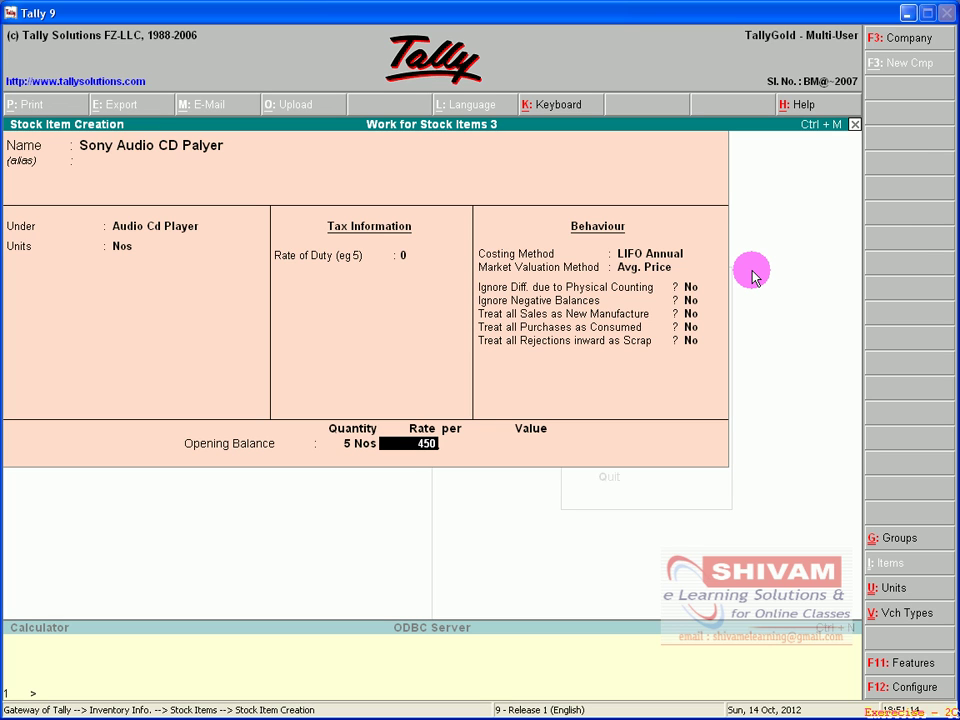
key("Return")
key("Return")
key("Return")
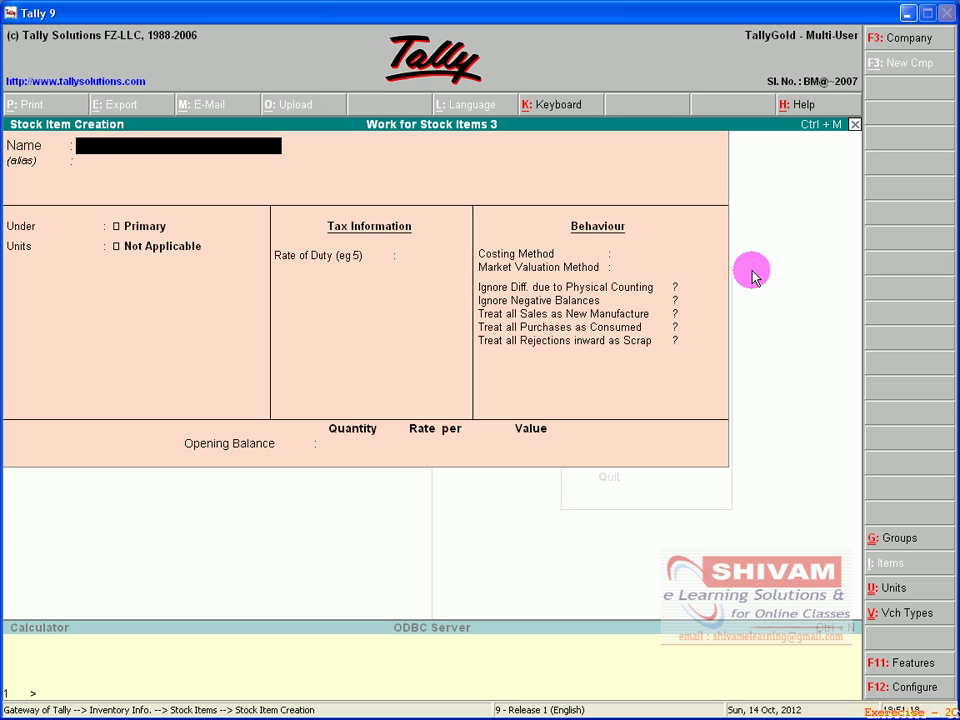
Name the new stock item "Audio Cd Player" without an alias, under the Audio Cd Player group with unit Nos.
type("Audio Cd Pla")
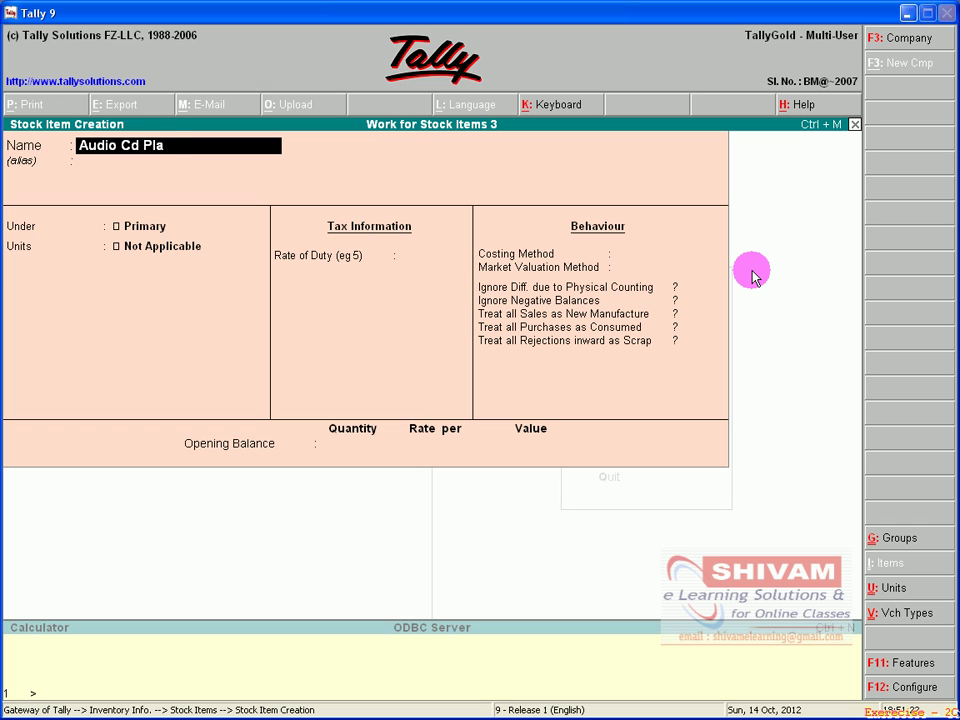
type("yer")
key("Return")
key("Return")
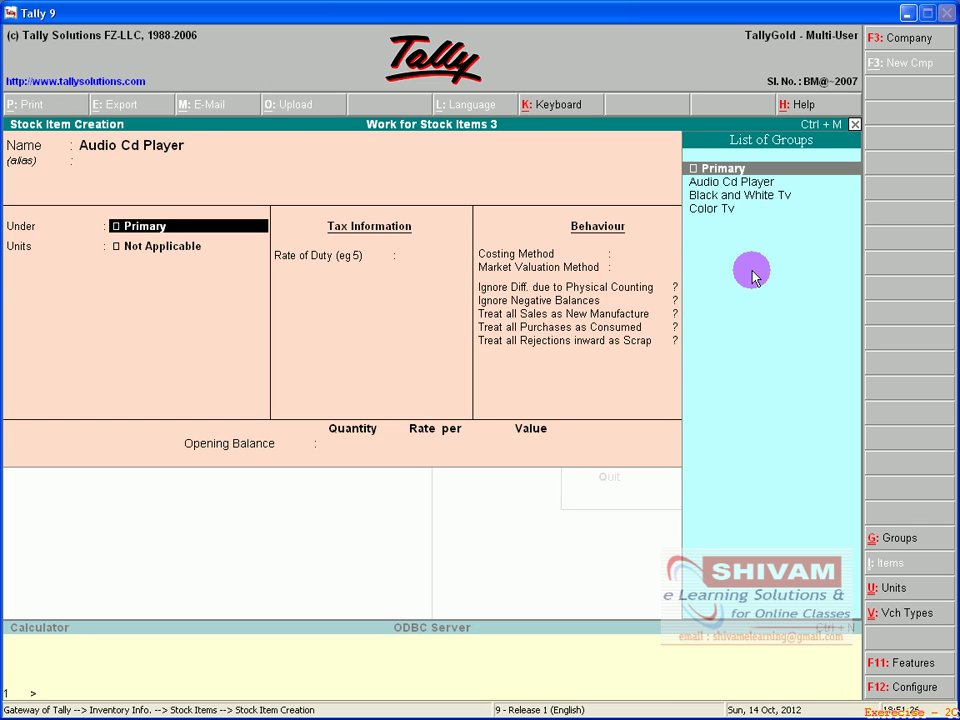
key("Down")
key("Return")
key("Return")
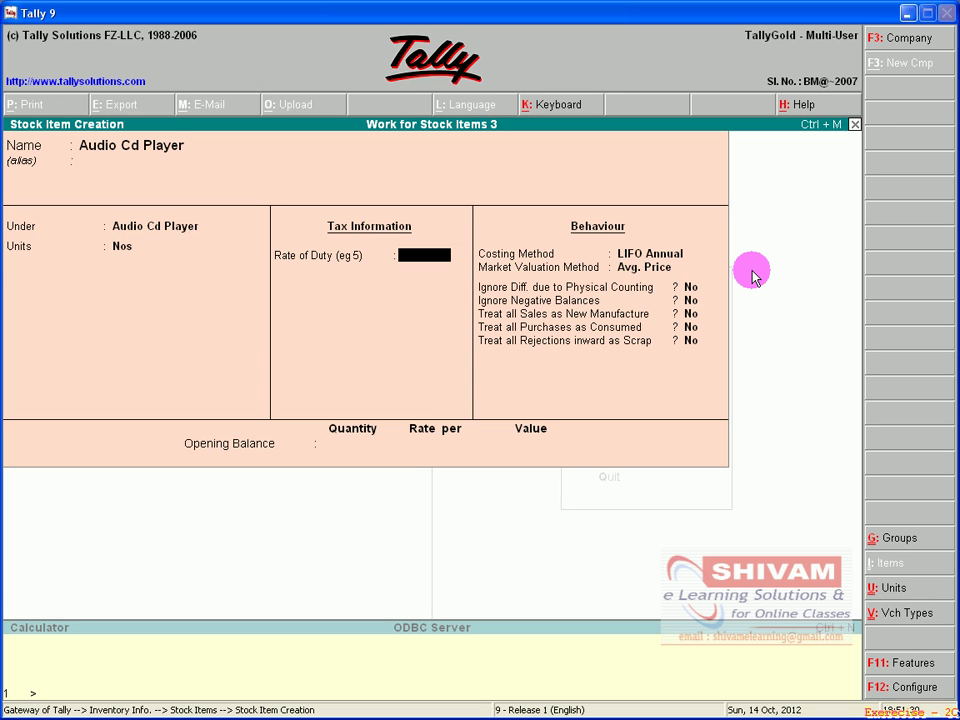
Accept duty 0, LIFO Annual costing, Avg. Price valuation and No for all behaviour options of the Audio Cd Player item.
key("Return")
key("Return")
key("Return")
key("Return")
key("Return")
key("Return")
key("Return")
key("Return")
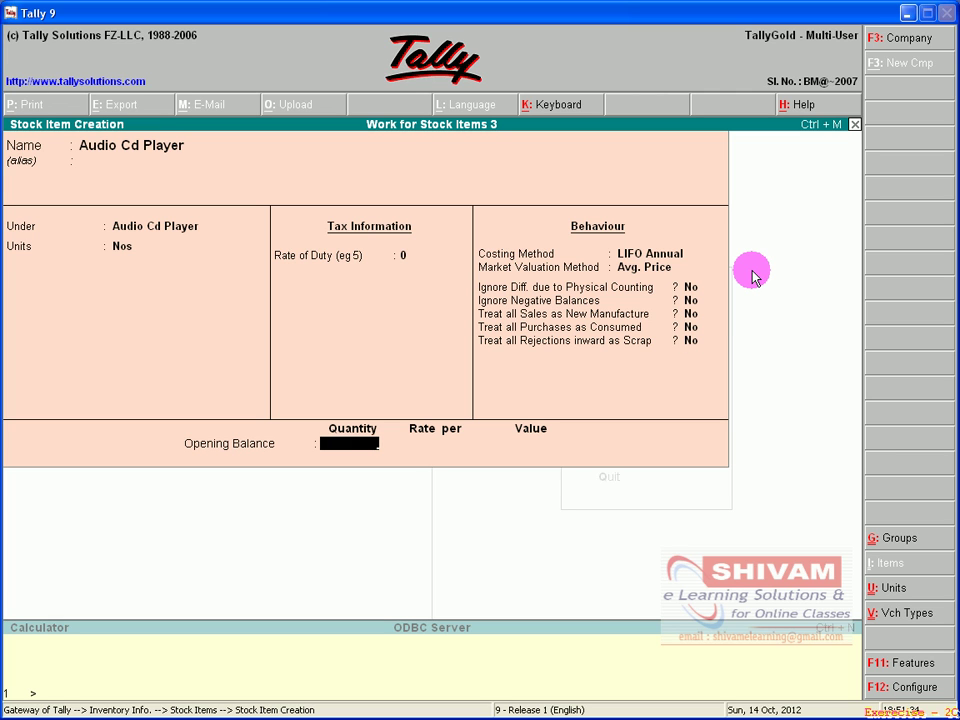
Enter an opening balance of 4 Nos at a rate of 6500 for Audio Cd Player and save the item.
type("4")
key("Return")
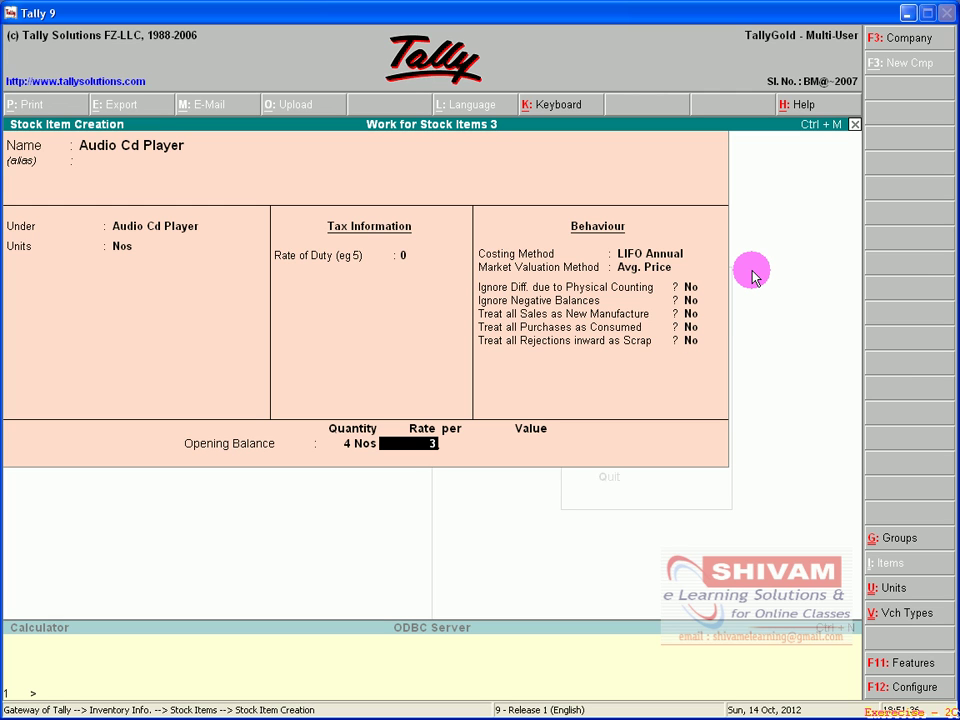
type("6500")
key("Return")
key("Return")
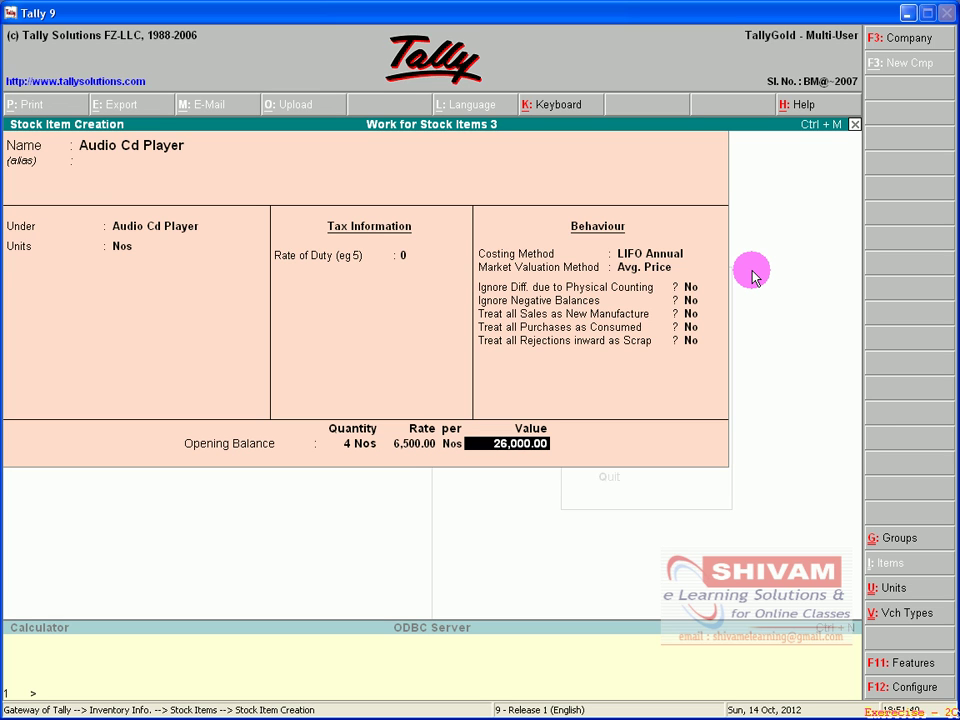
key("Return")
key("Return")
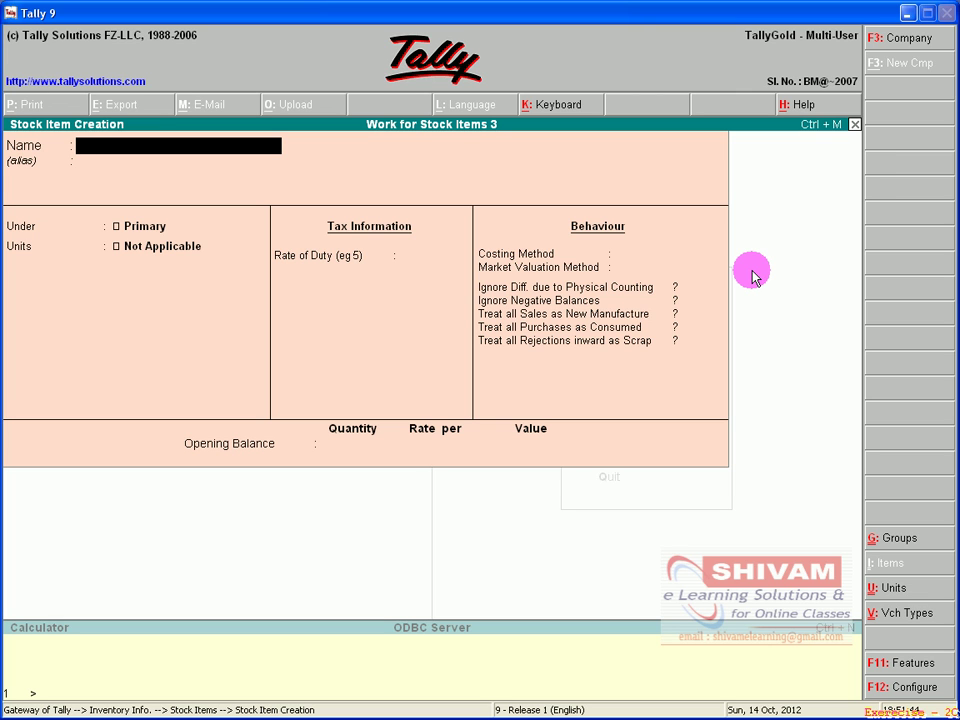
Name the new stock item "BPL Black and White Tv" without an alias, under the Black and White Tv group with unit Nos.
type("BPL Black and White Tv")
key("Return")
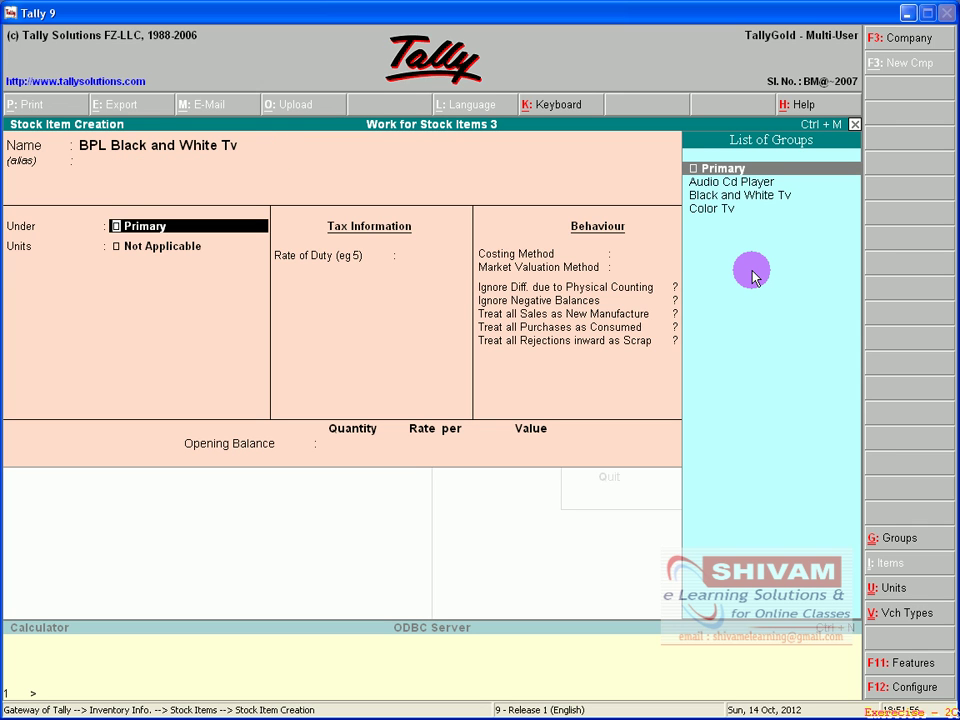
key("Down")
key("Down")
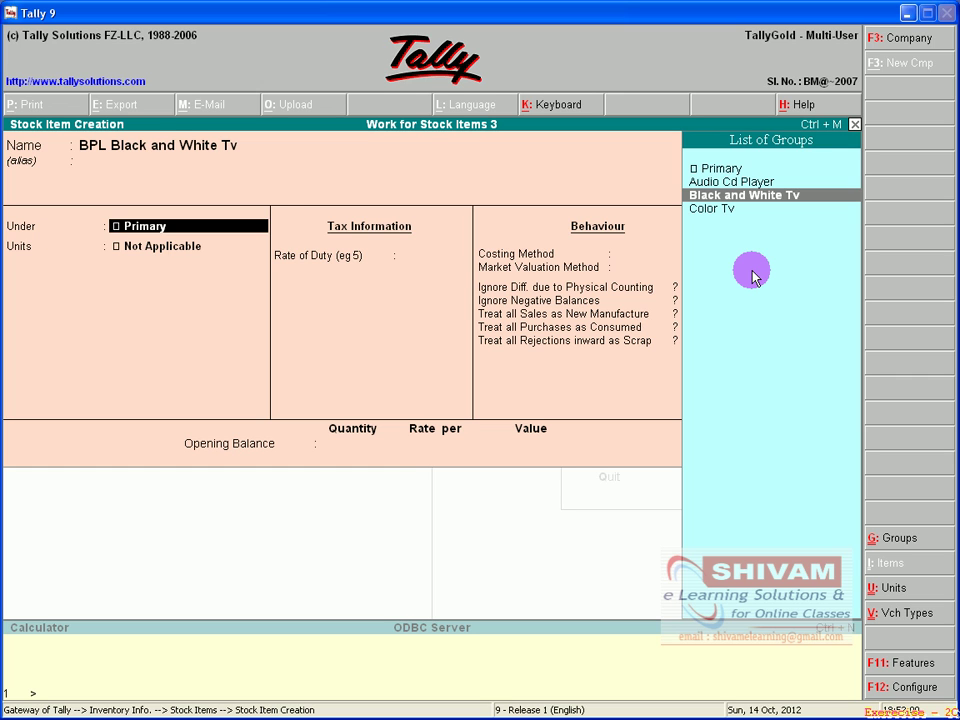
key("Return")
key("Down")
key("Return")
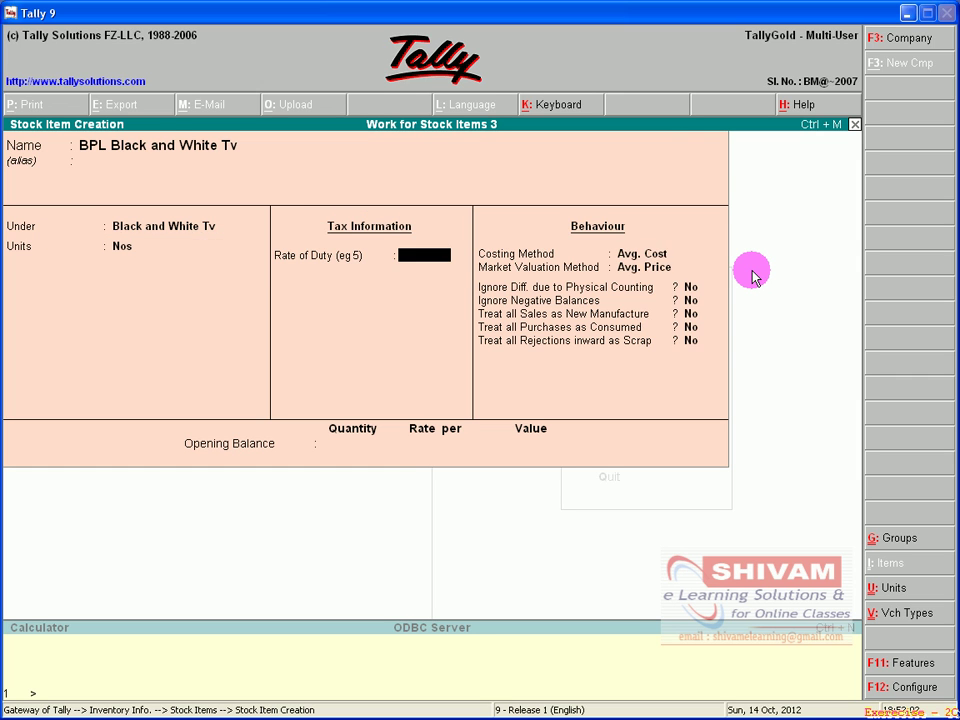
Accept a rate of duty of 0 for BPL Black and White Tv and set its costing method to LIFO Annual.
key("Return")
key("Return")
key("BackSpace")
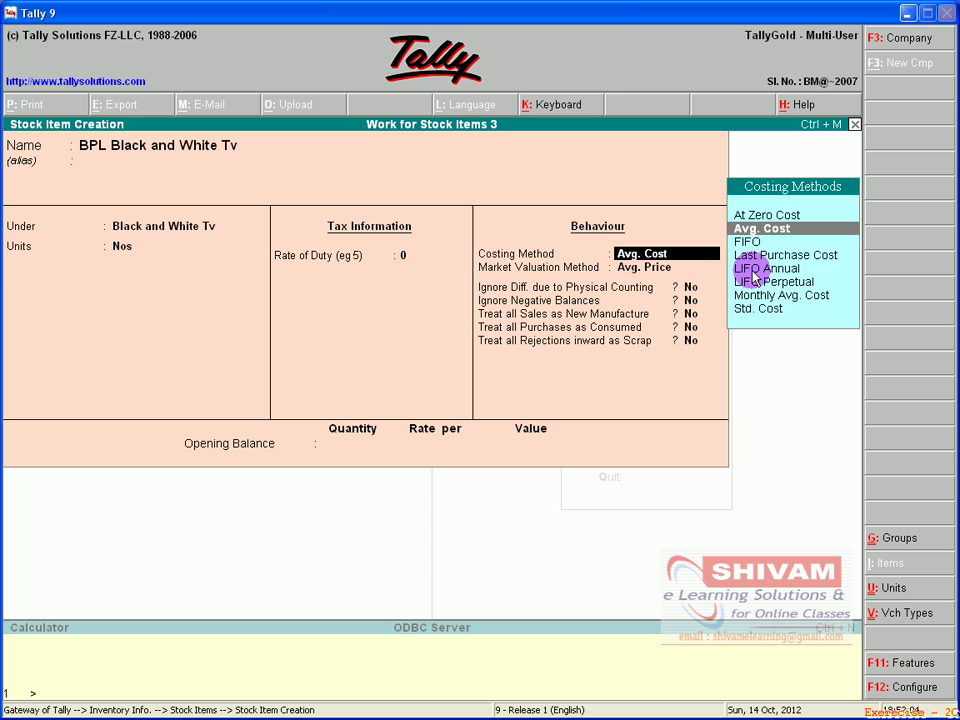
key("Down")
key("Down")
key("Down")
key("Return")
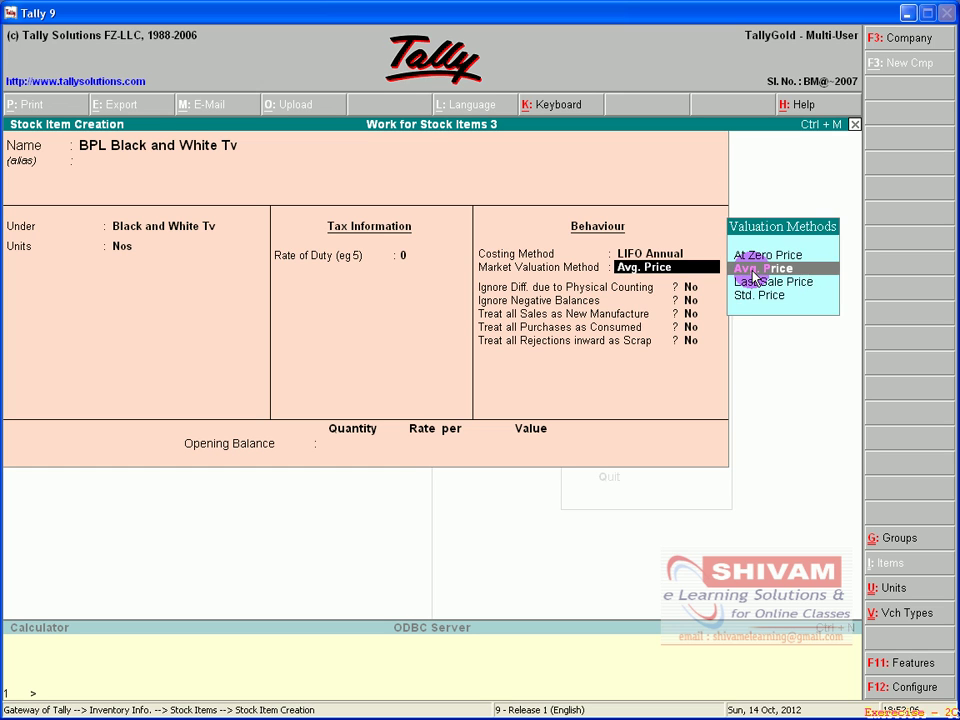
Keep Avg. Price as BPL Black and White Tv's market valuation method and No for all five behaviour options.
key("Return")
key("Return")
key("Return")
key("Return")
key("Return")
key("Return")
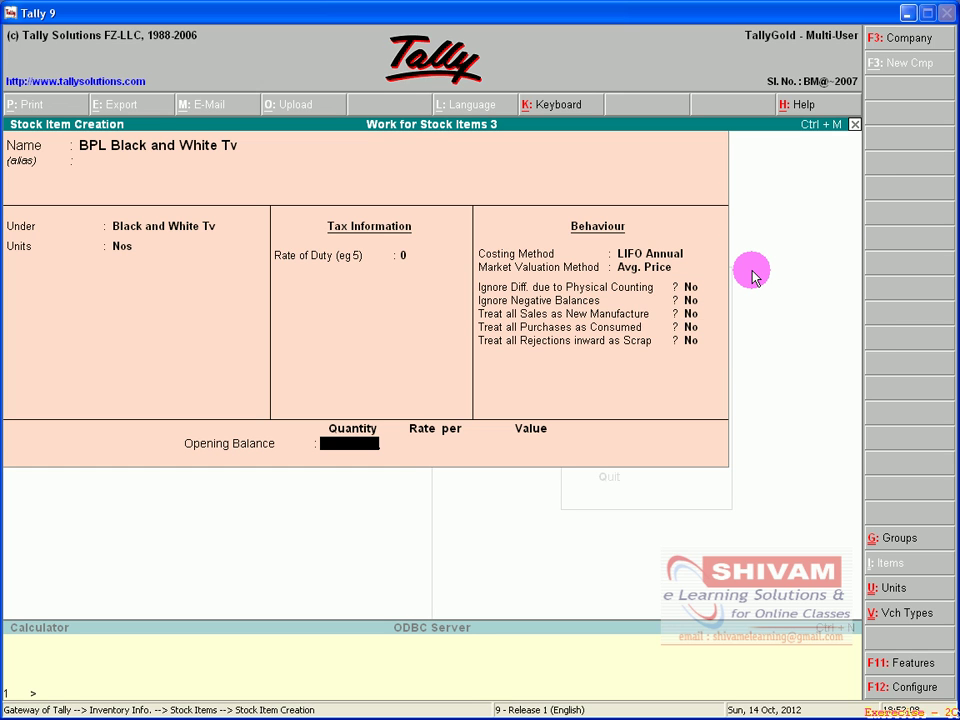
Enter an opening balance of 18 Nos at a rate of 4000 for BPL Black and White Tv and save the item.
type("18")
key("Return")
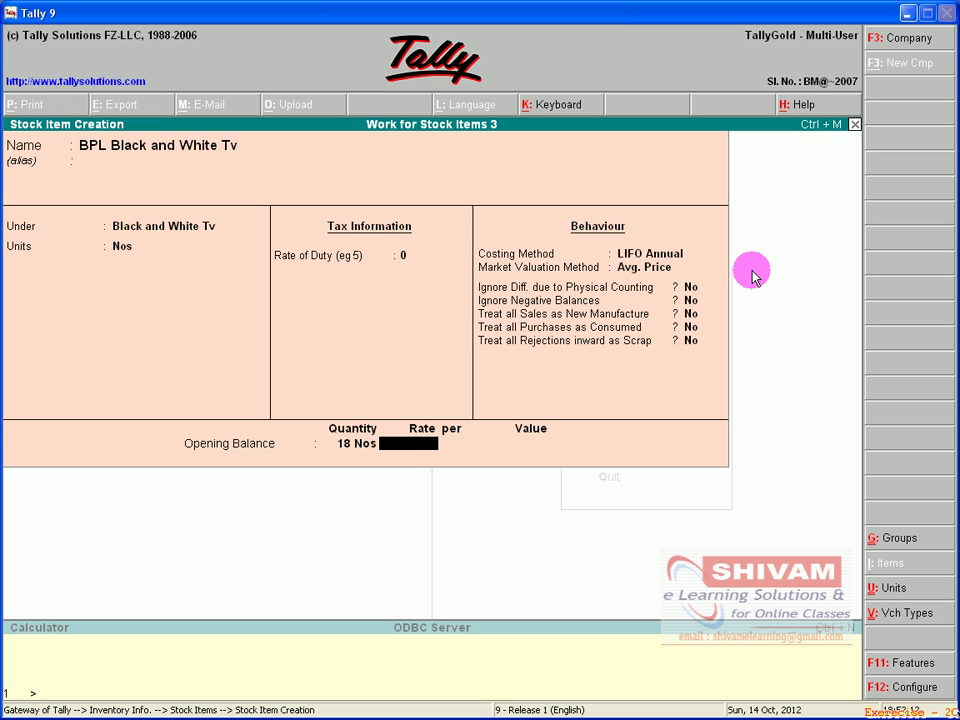
type("4000")
key("Return")
key("Return")
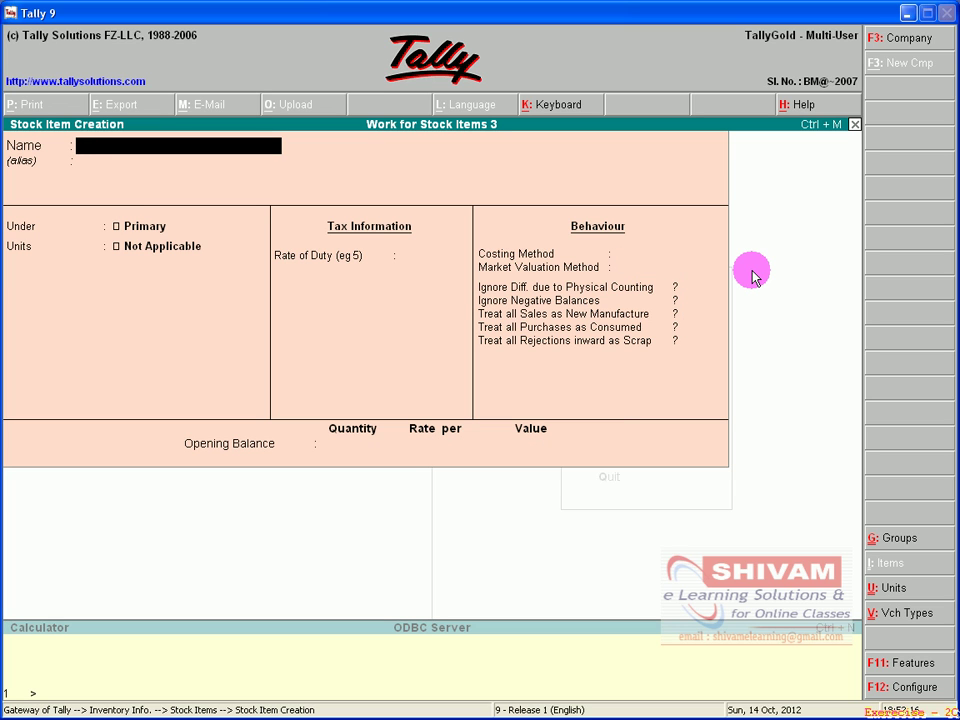
Name the new stock item "LG Black and White TV" without an alias, under the Black and White Tv group with unit Nos.
type("LG Black and Whit")
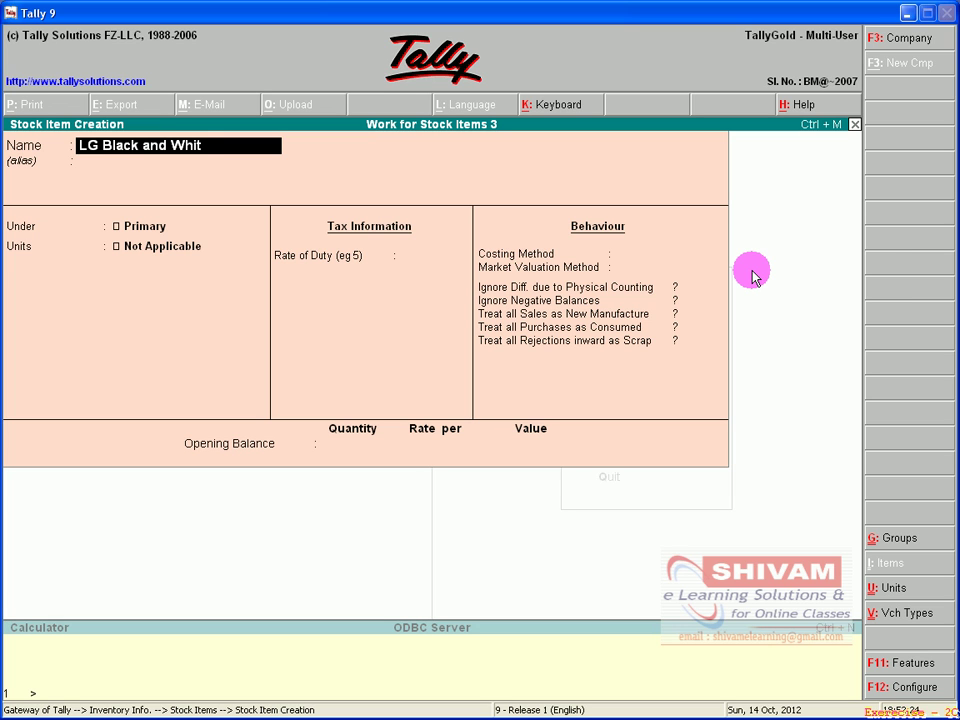
type("e TV")
key("Return")
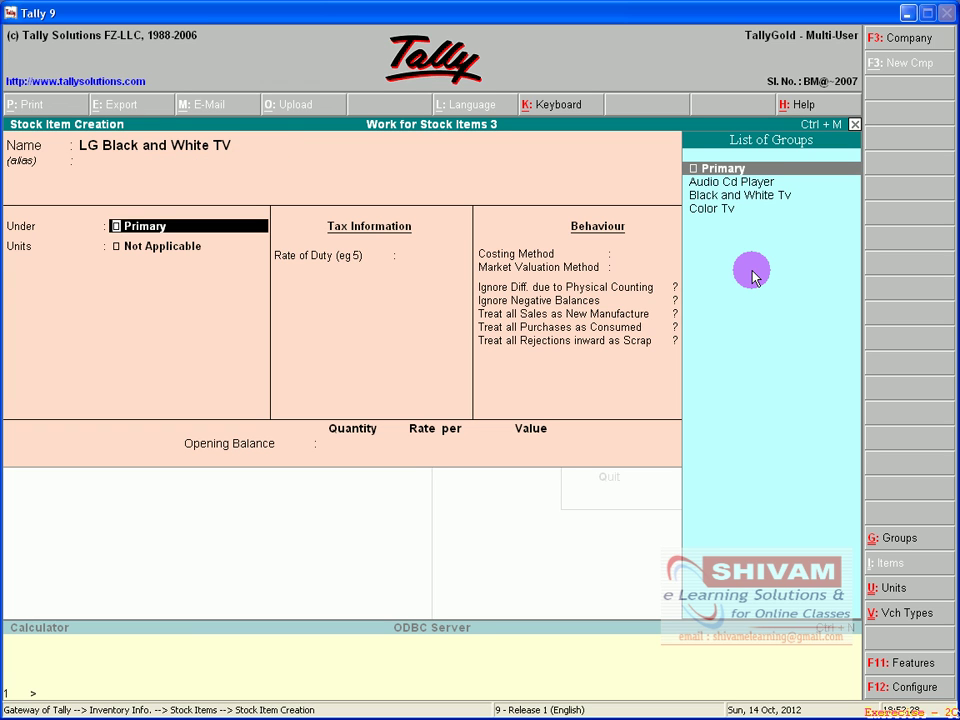
key("Down")
key("Down")
key("Return")
key("Return")
Accept duty rate 0, LIFO Annual costing, Avg. Price valuation and No for all five behaviour options for LG Black and White TV.
key("Return")
key("Return")
key("Return")
key("Return")
key("Return")
key("Return")
key("Return")
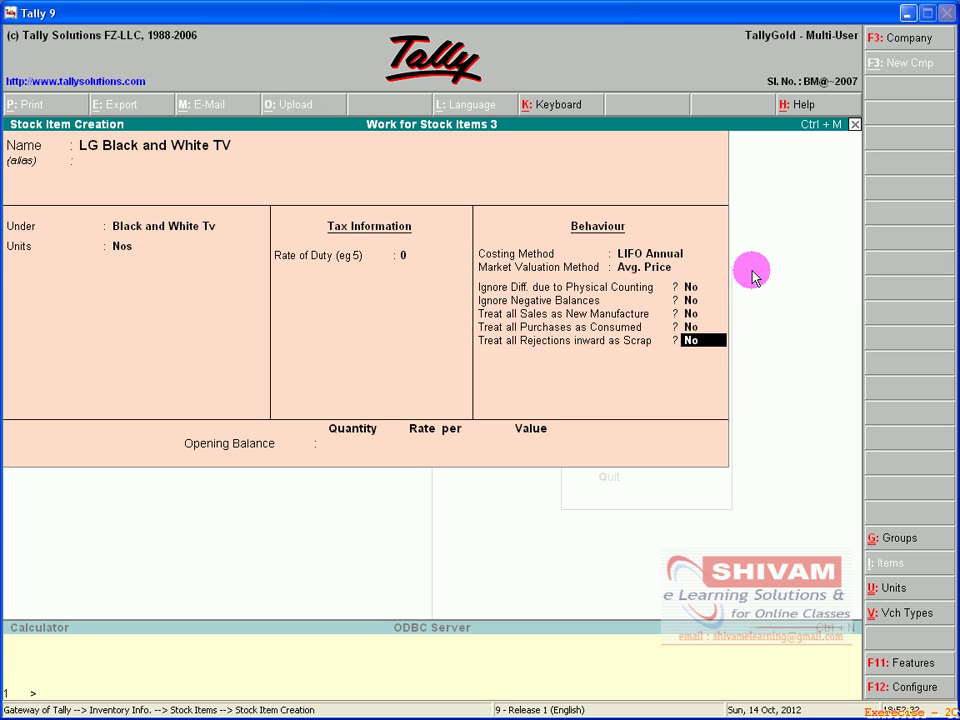
key("Return")
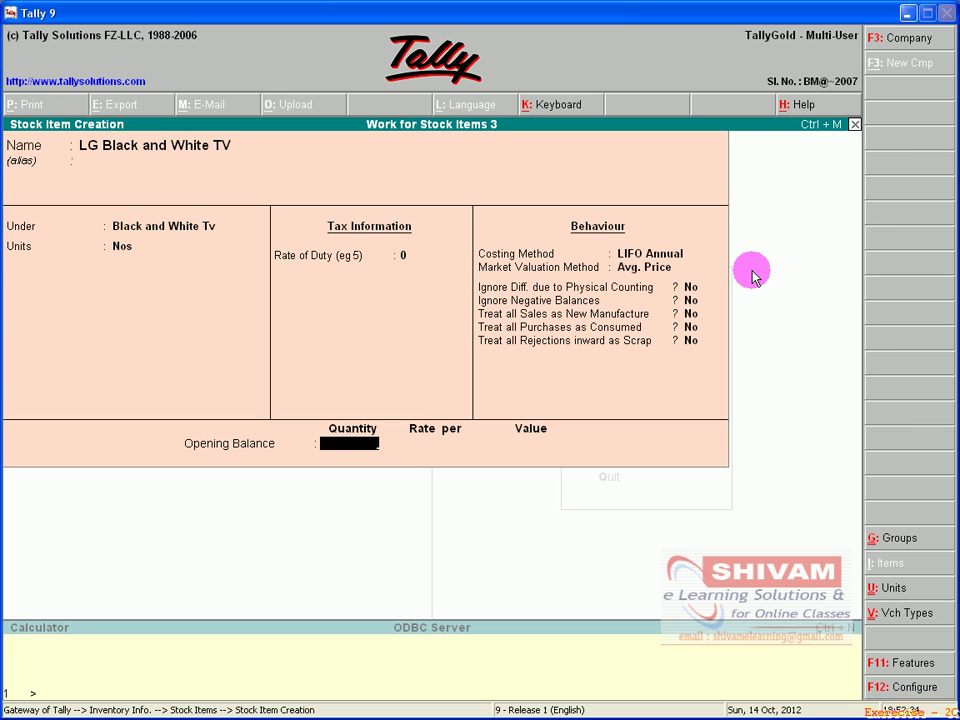
Enter an opening balance of 8 Nos at a rate of 3900 for LG Black and White TV and save the item.
type("8")
key("Return")
type("3900")
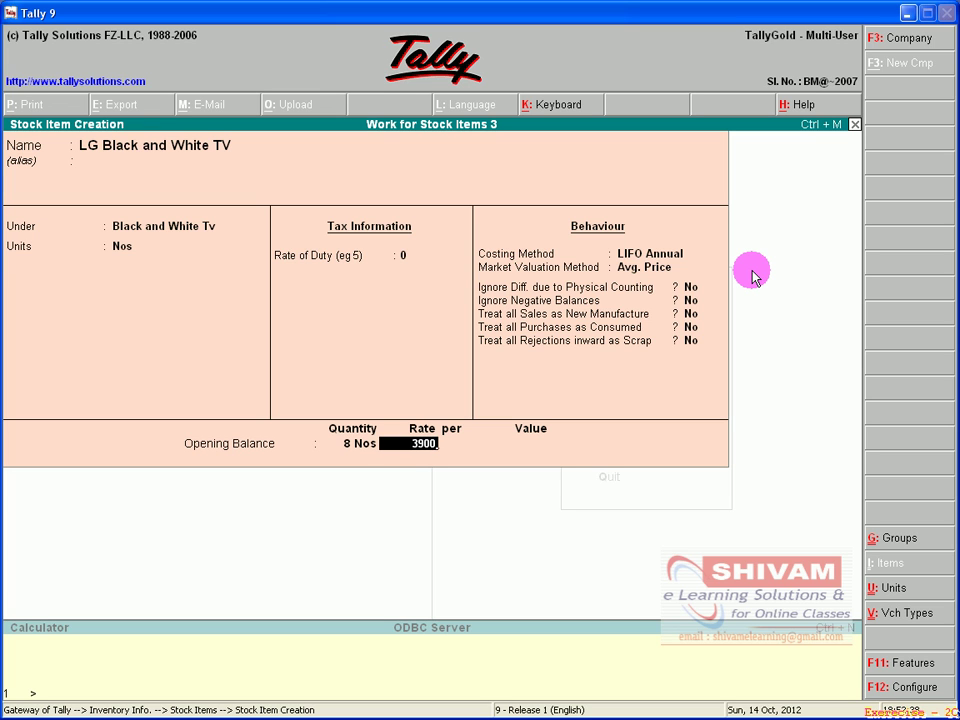
key("Return")
key("Return")
key("Return")
key("Return")
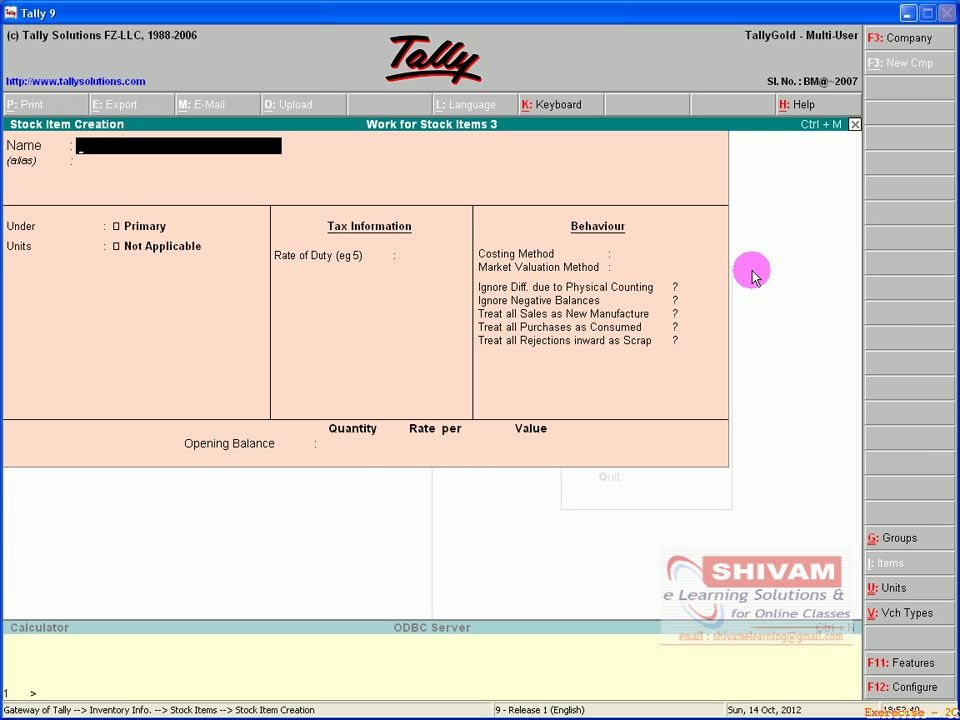
Name the new stock item "BPL Colour TV" without an alias, under the Color Tv group with unit Nos.
type("BPL Colour TV")
key("Return")
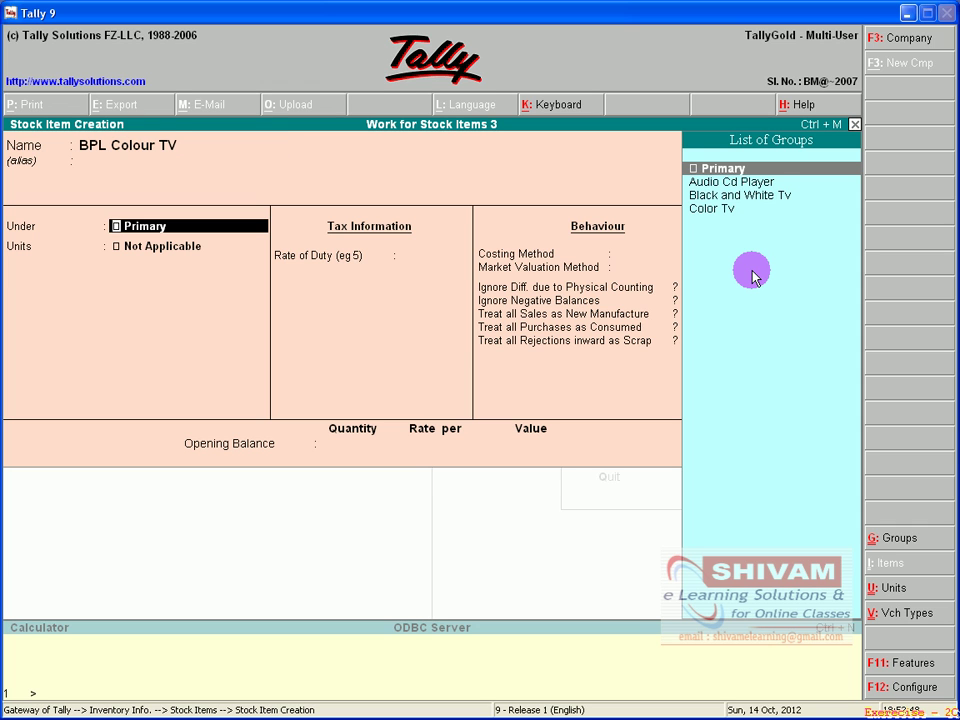
key("Down")
key("Down")
key("Down")
key("Return")
key("Return")
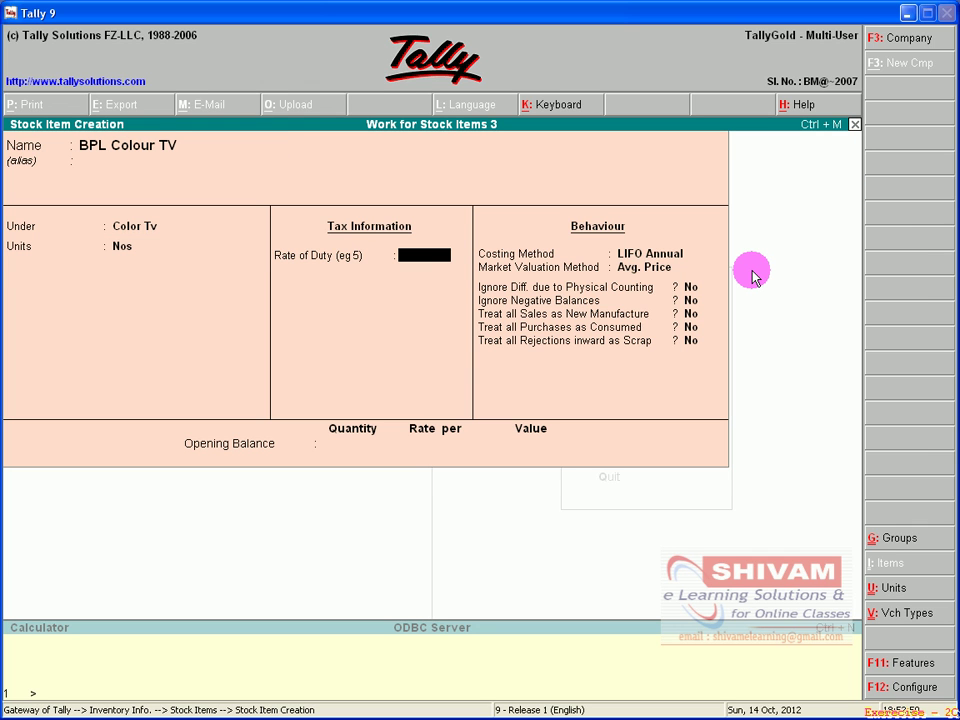
Accept duty rate 0, LIFO Annual costing, Avg. Price valuation and No for all five behaviour options for BPL Colour TV.
key("Return")
key("Return")
key("Return")
key("Return")
key("Return")
key("Return")
key("Return")
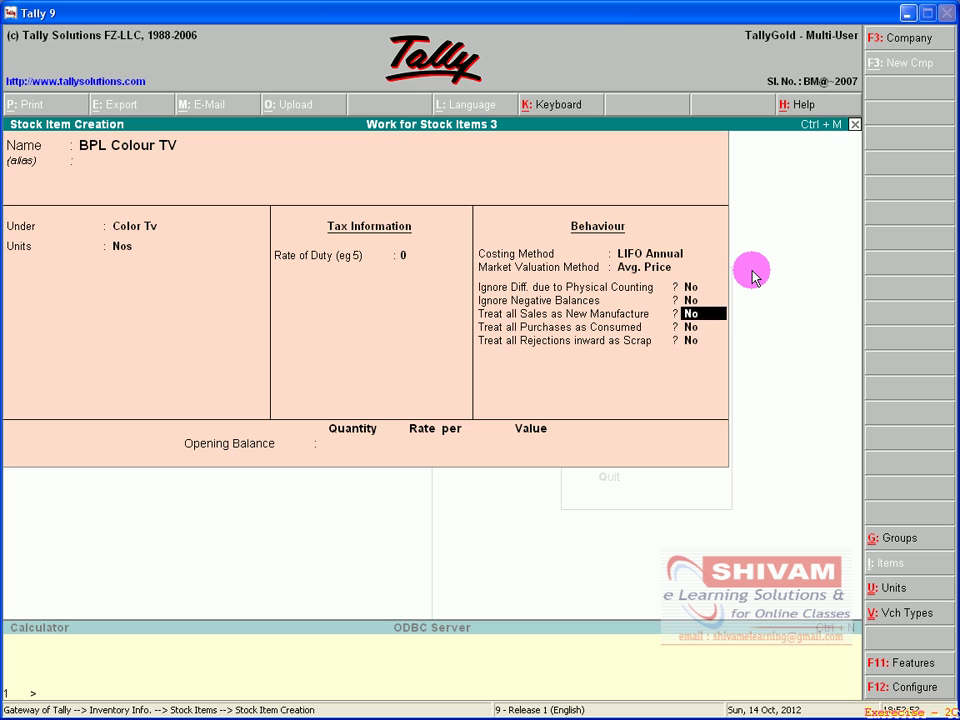
key("Return")
key("Escape")
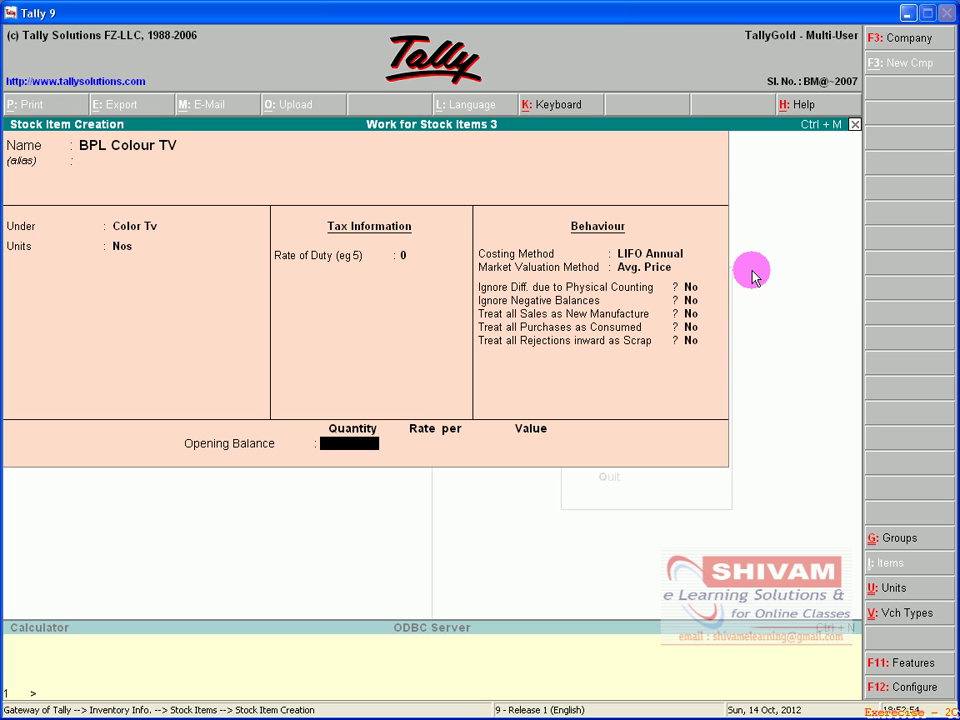
Enter an opening balance of 5 Nos at a rate of 13000 for BPL Colour TV and save the item.
type("5")
key("Return")
type("13000")
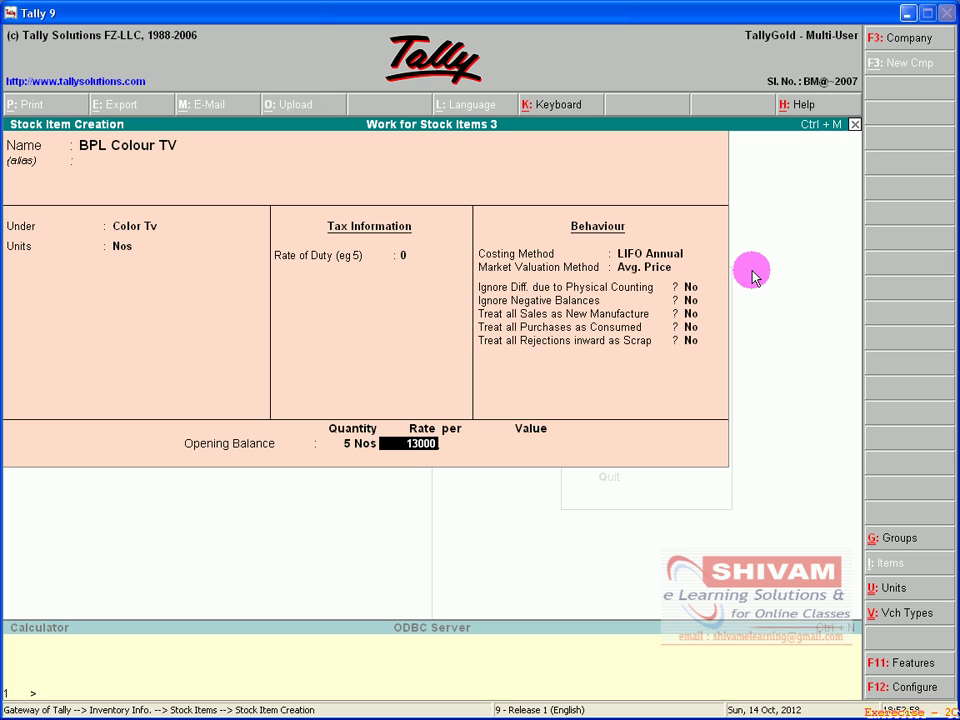
key("Return")
key("Return")
key("Return")
key("Return")
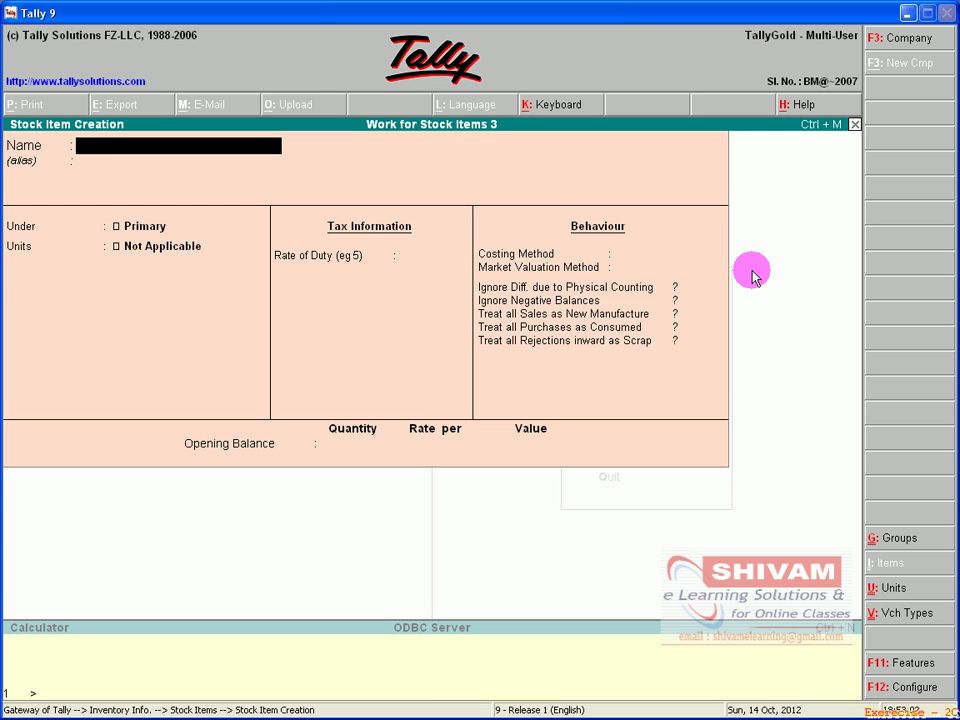
Leave stock item creation and show the Stock Summary of Work for Stock Items 3 in detailed form.
key("Escape")
key("Return")
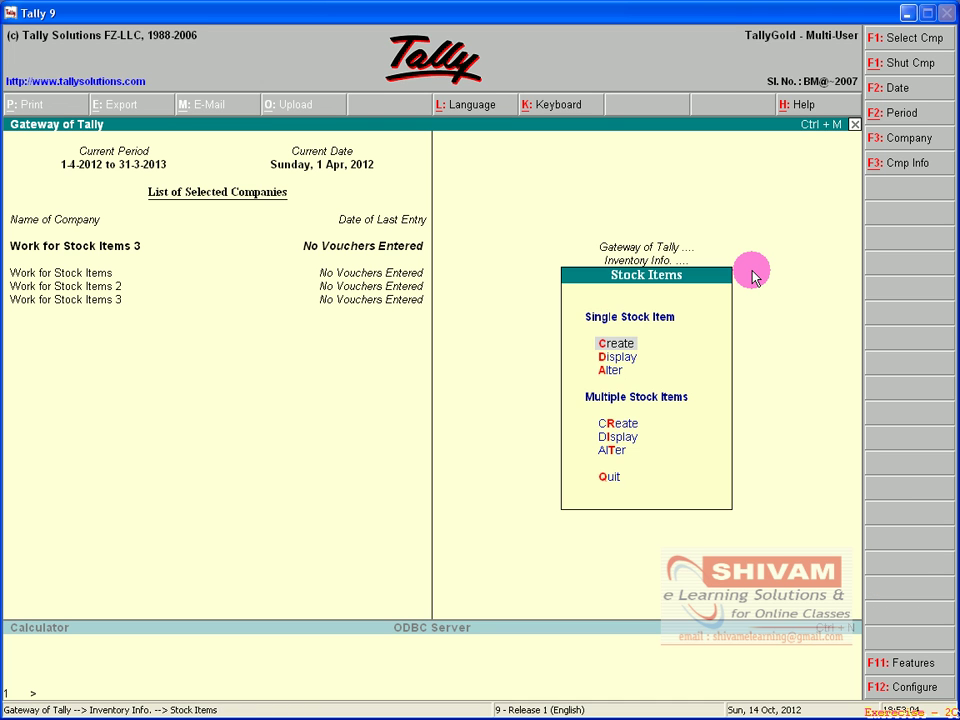
key("Escape")
key("Escape")
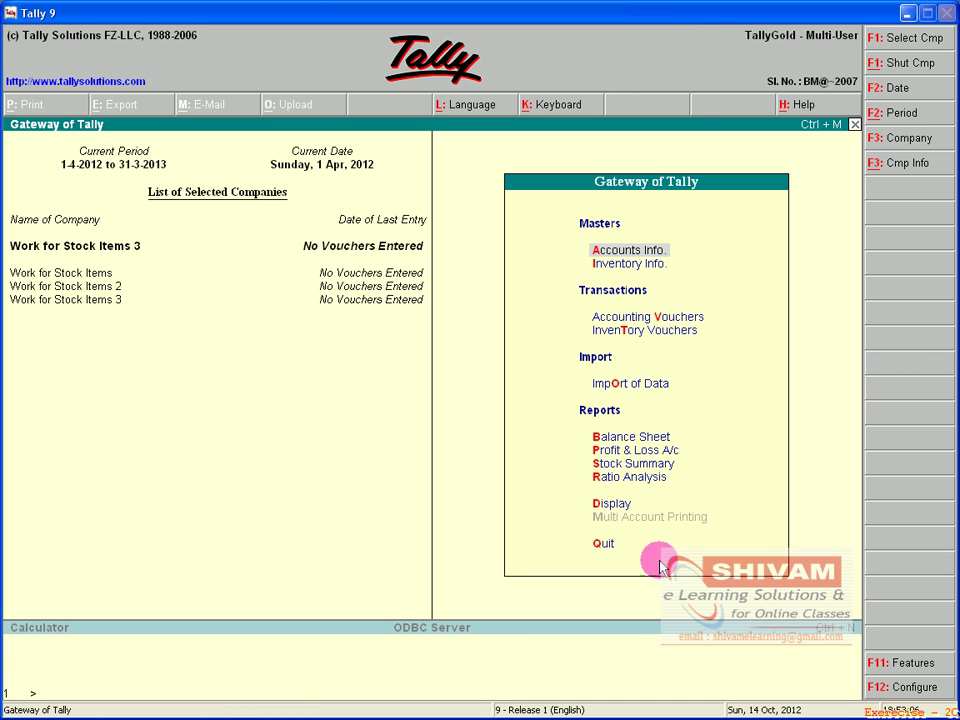
left_click(652, 463)
left_click(652, 463)
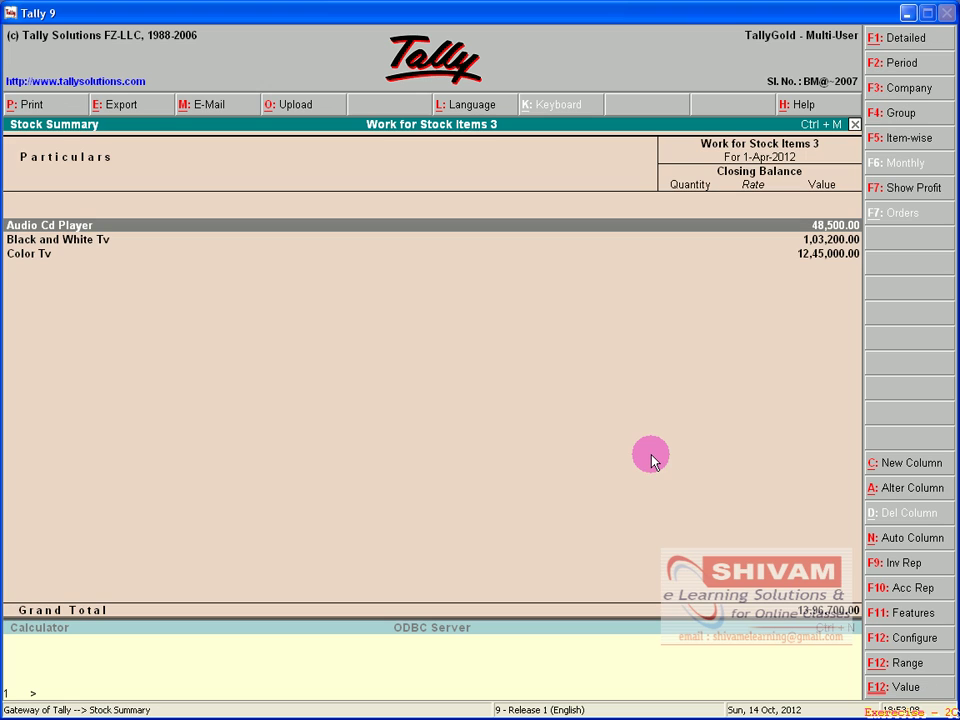
left_click(900, 44)
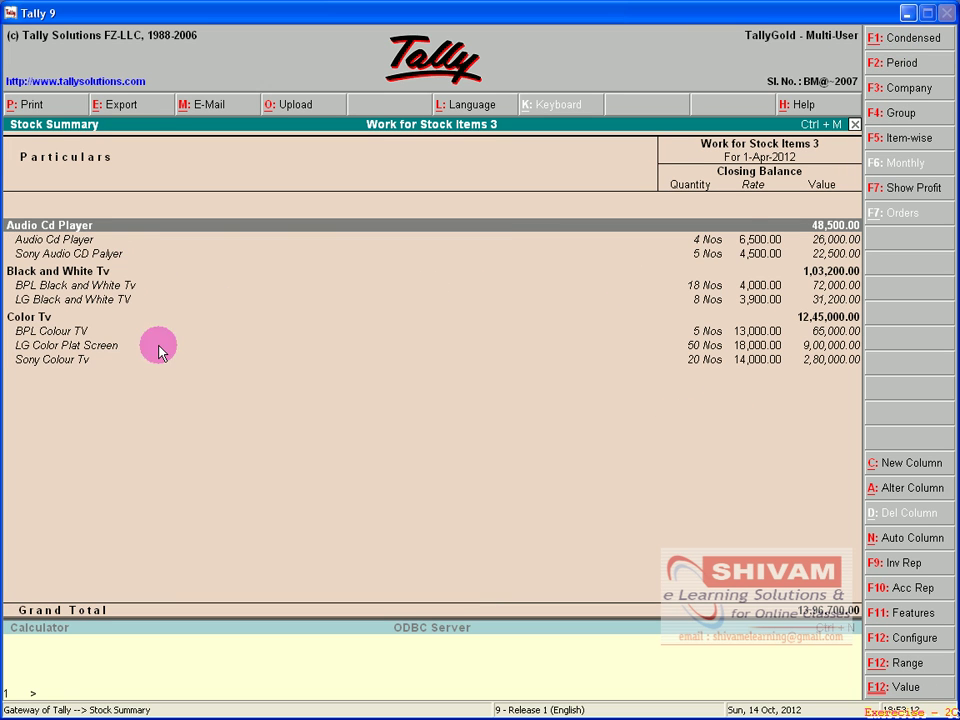